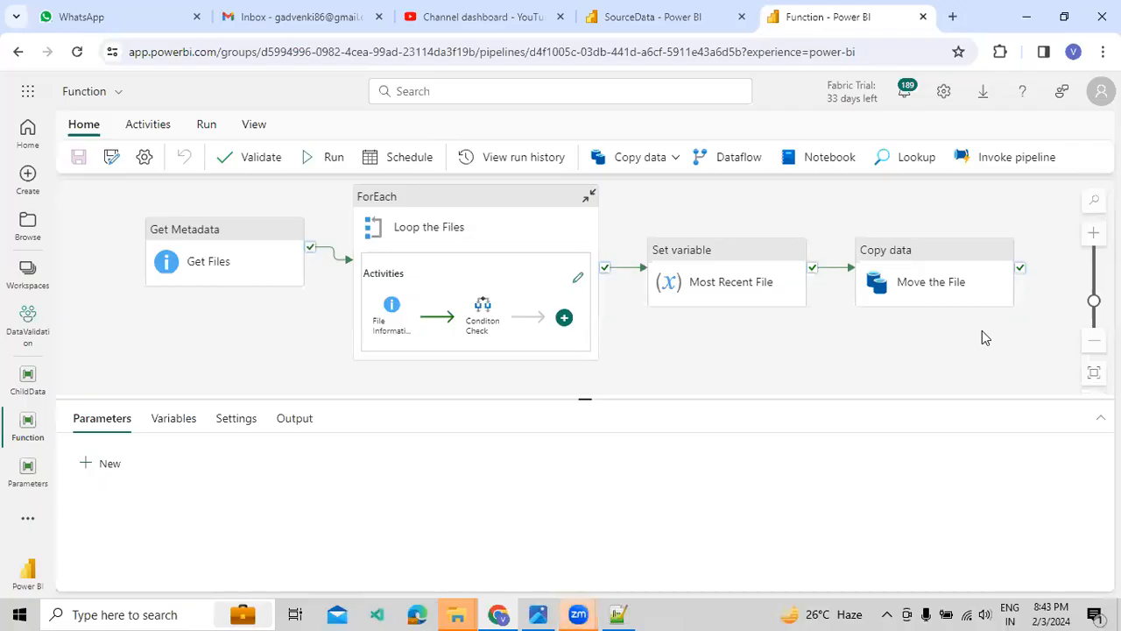
# In the SourceData lakehouse, refresh the DestinationData folder and examine its contents and the files in the SourceData folder.
pyautogui.click(663, 16)
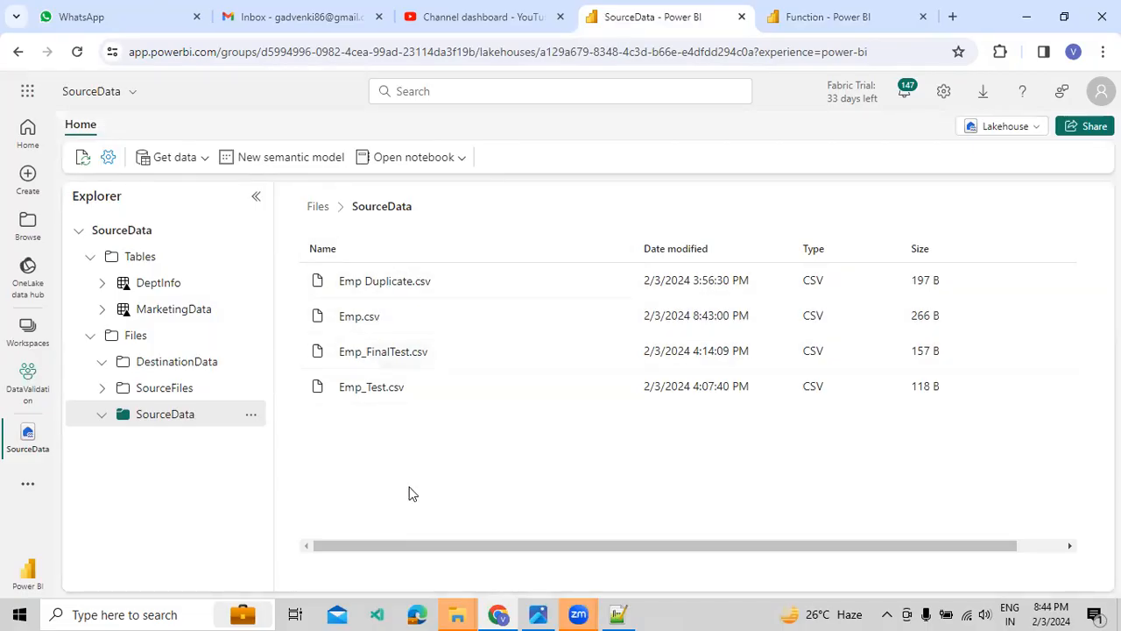
pyautogui.click(247, 371)
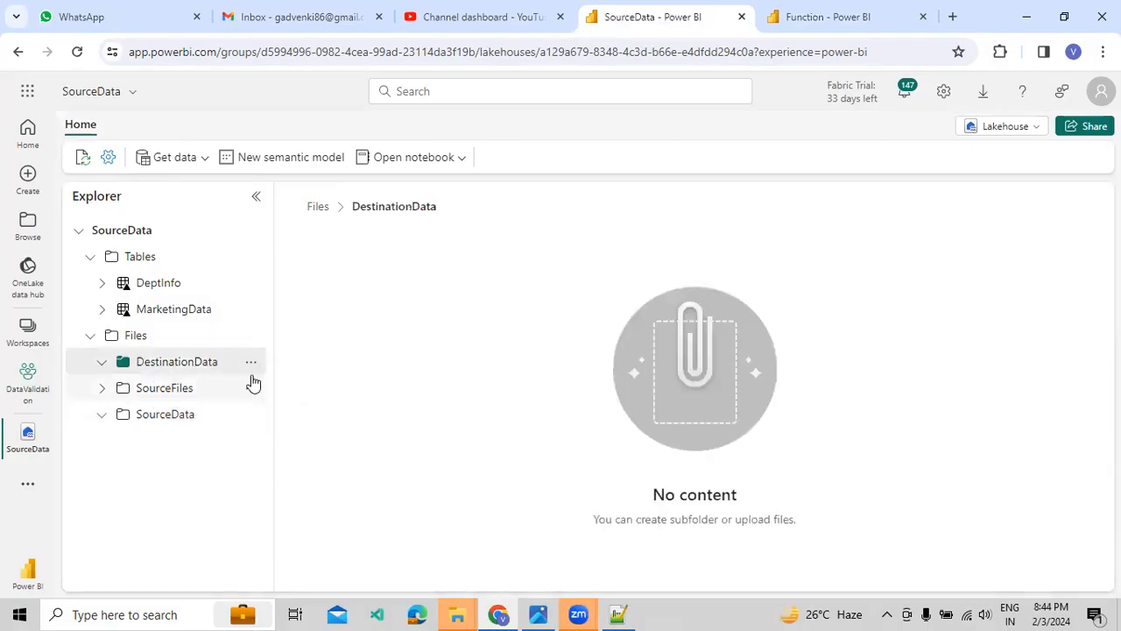
pyautogui.click(250, 360)
pyautogui.click(285, 573)
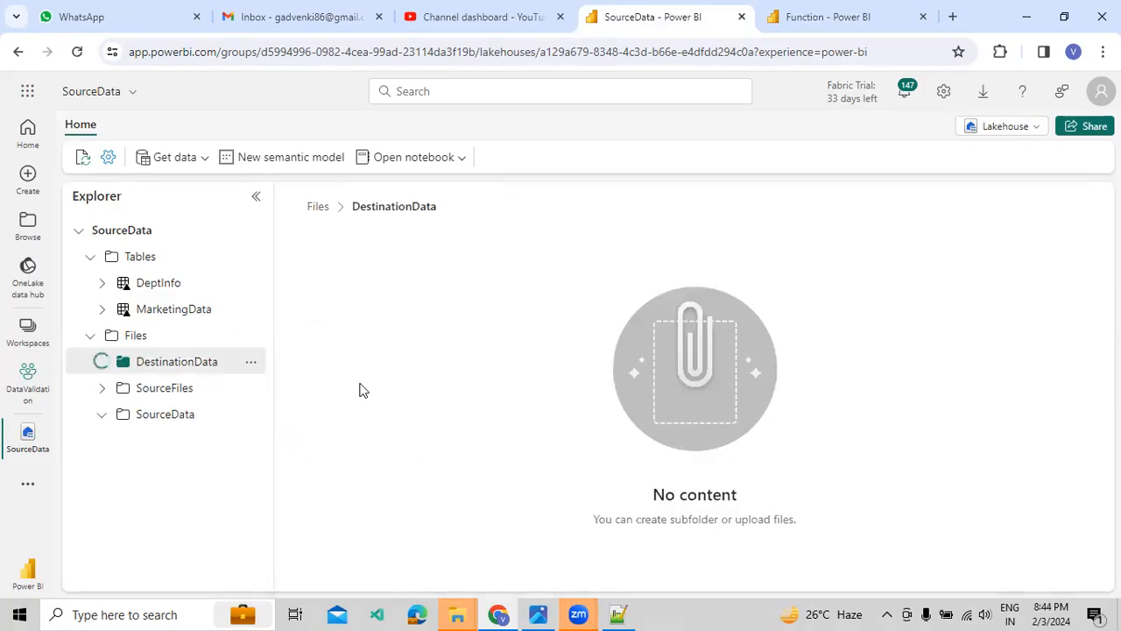
pyautogui.click(204, 415)
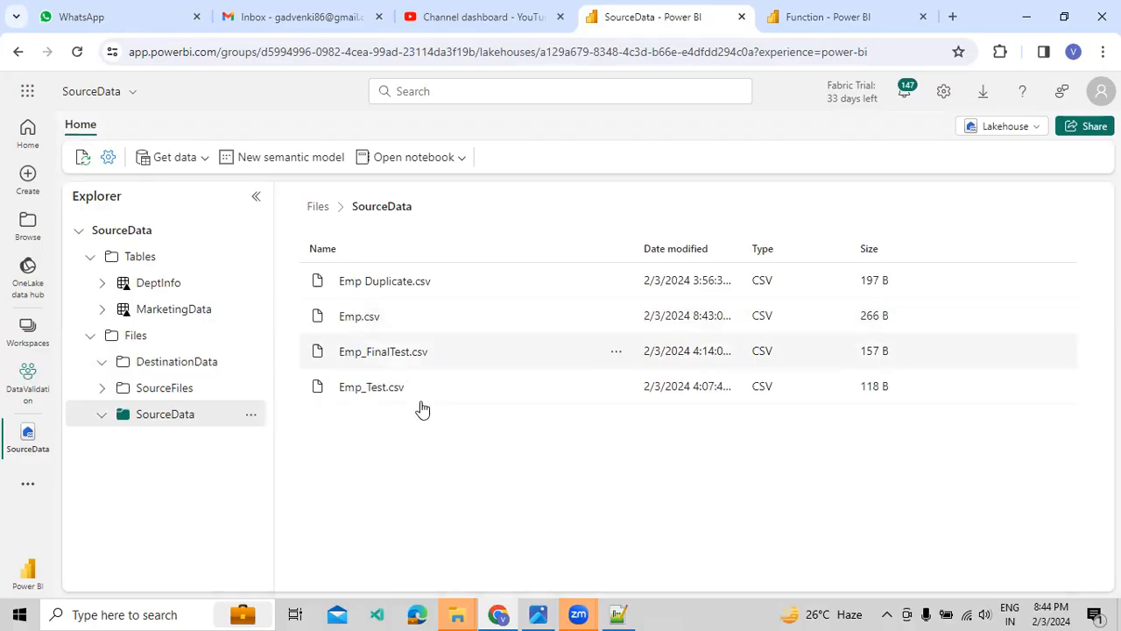
# Return to the Function pipeline and review the names, types and default values of its variables.
pyautogui.click(812, 21)
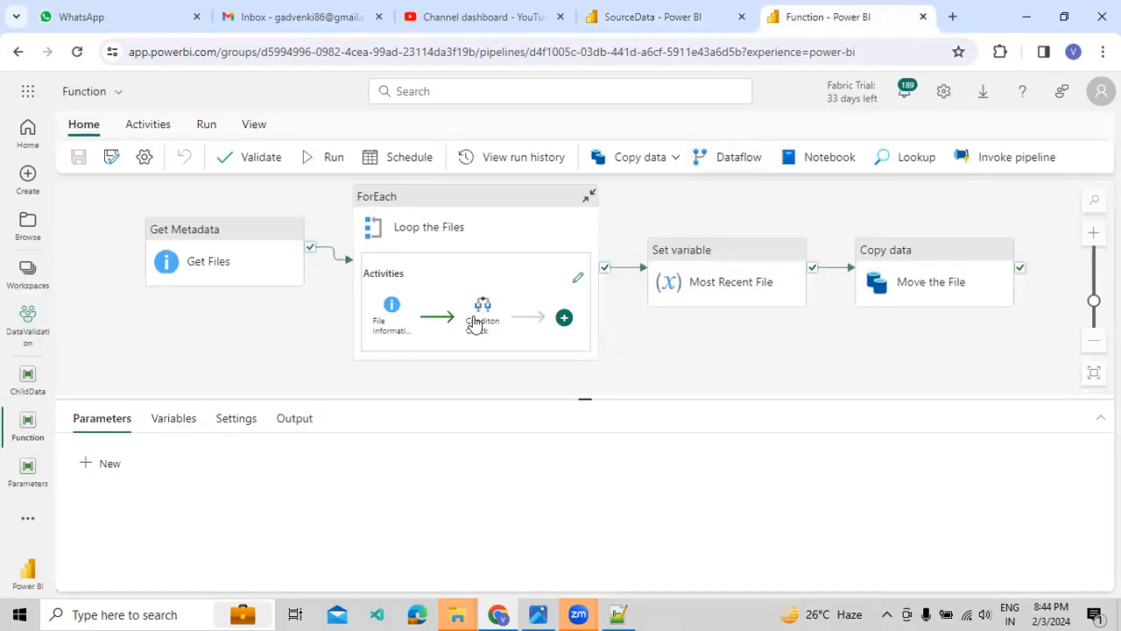
pyautogui.click(182, 417)
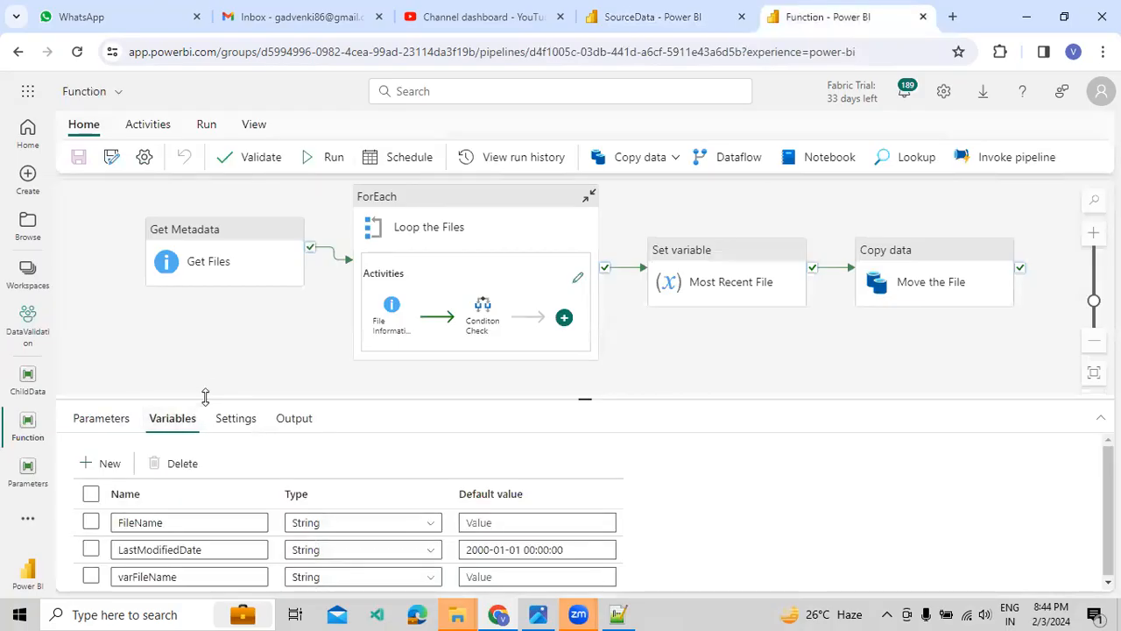
pyautogui.moveTo(206, 400); pyautogui.dragTo(207, 360)
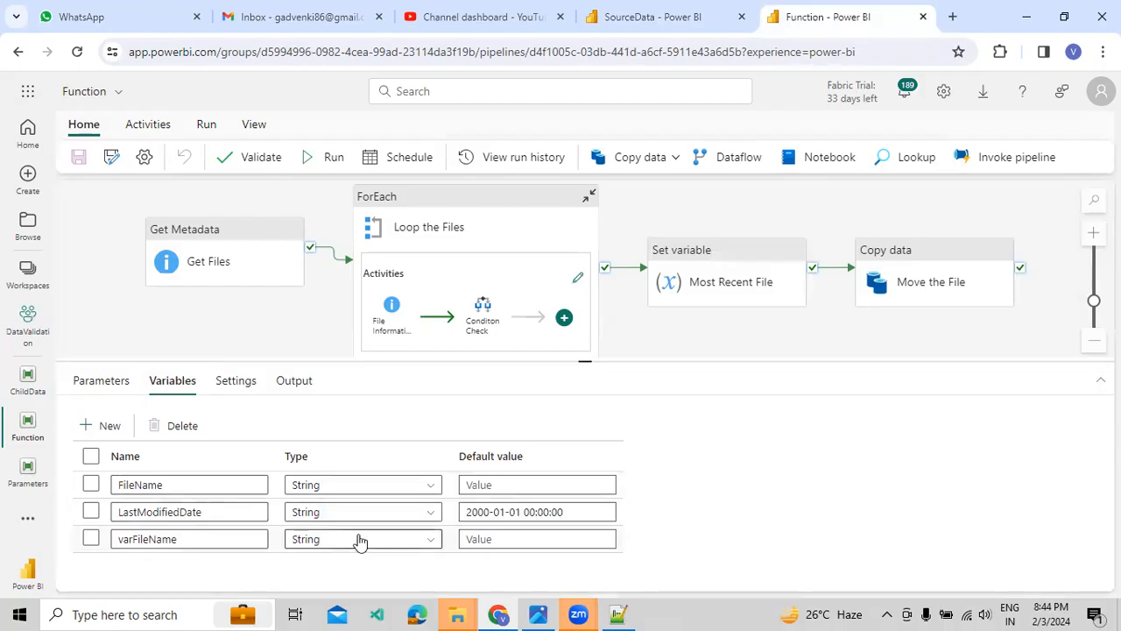
pyautogui.moveTo(557, 511); pyautogui.dragTo(466, 512)
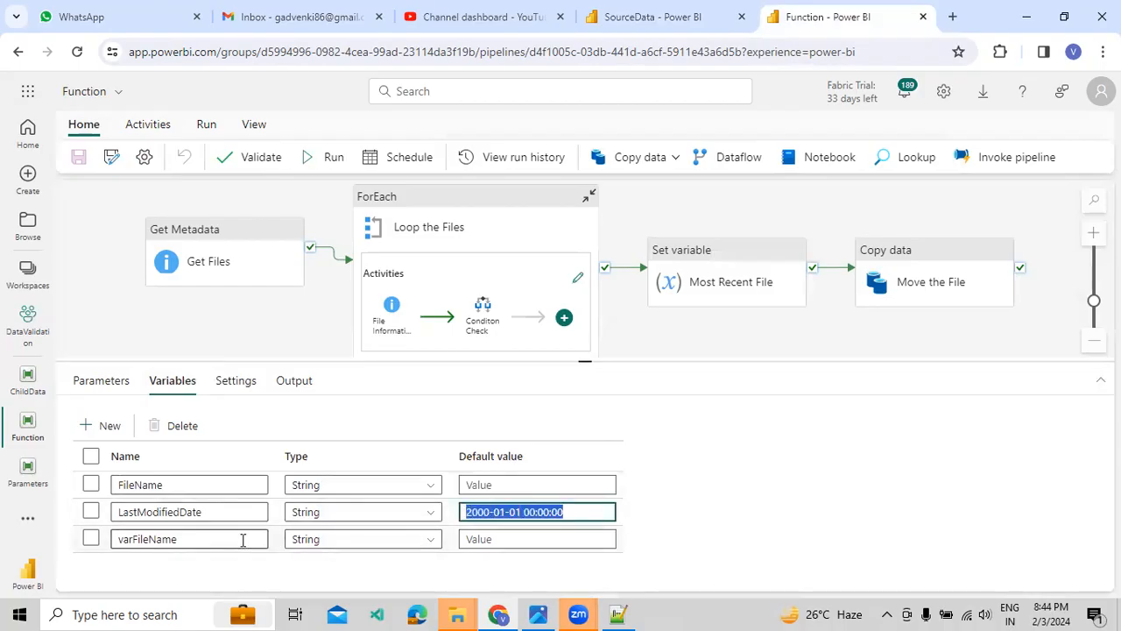
pyautogui.click(663, 519)
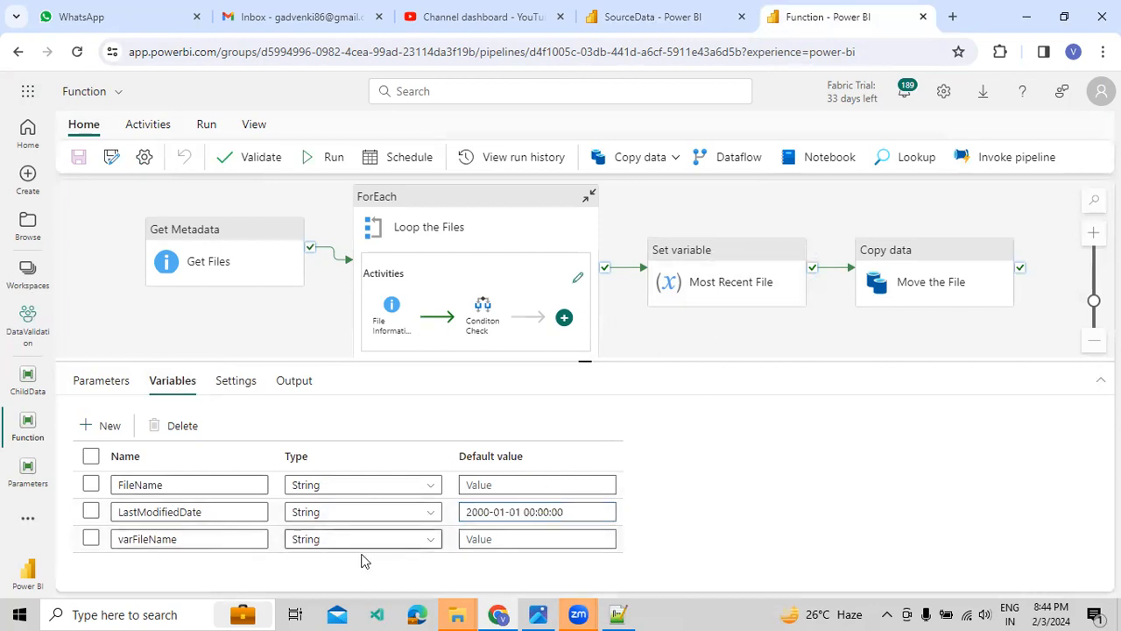
pyautogui.moveTo(182, 537); pyautogui.dragTo(112, 538)
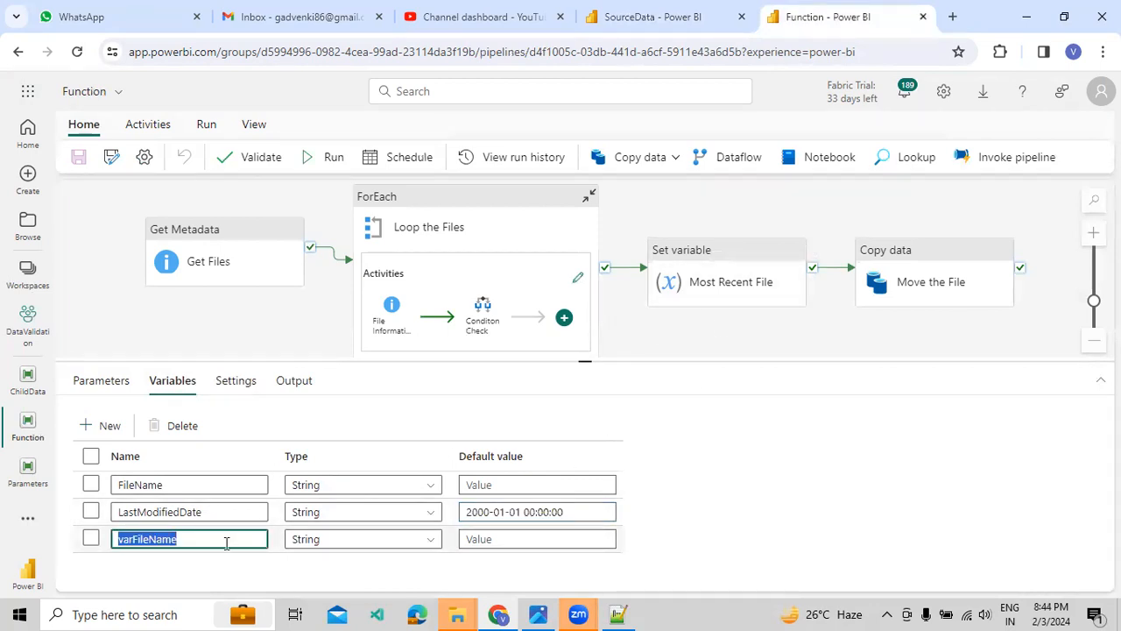
pyautogui.click(648, 545)
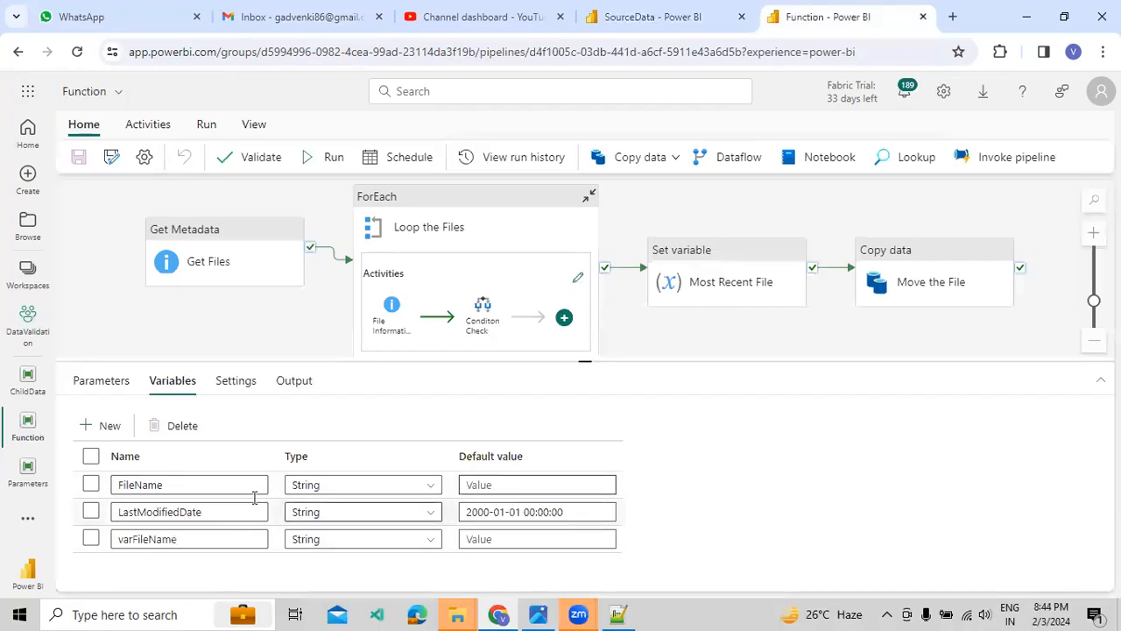
# Review the Get Files activity's settings, including its lakehouse, file path, file format and field list.
pyautogui.click(195, 261)
pyautogui.click(154, 382)
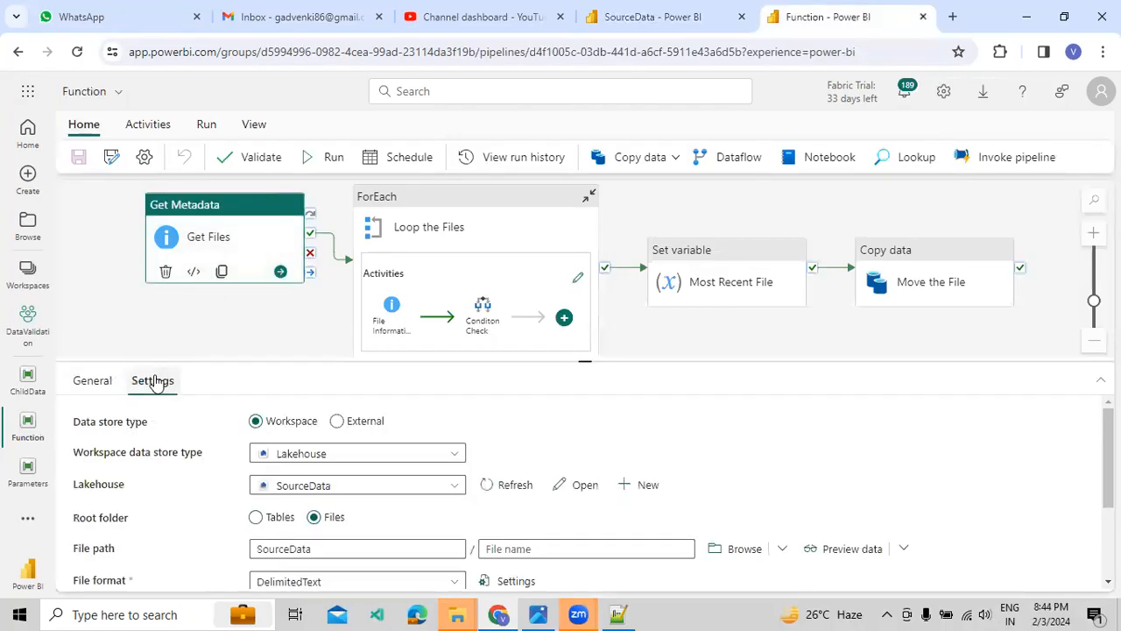
pyautogui.scroll(-2, 306, 486)
pyautogui.scroll(-1, 403, 512)
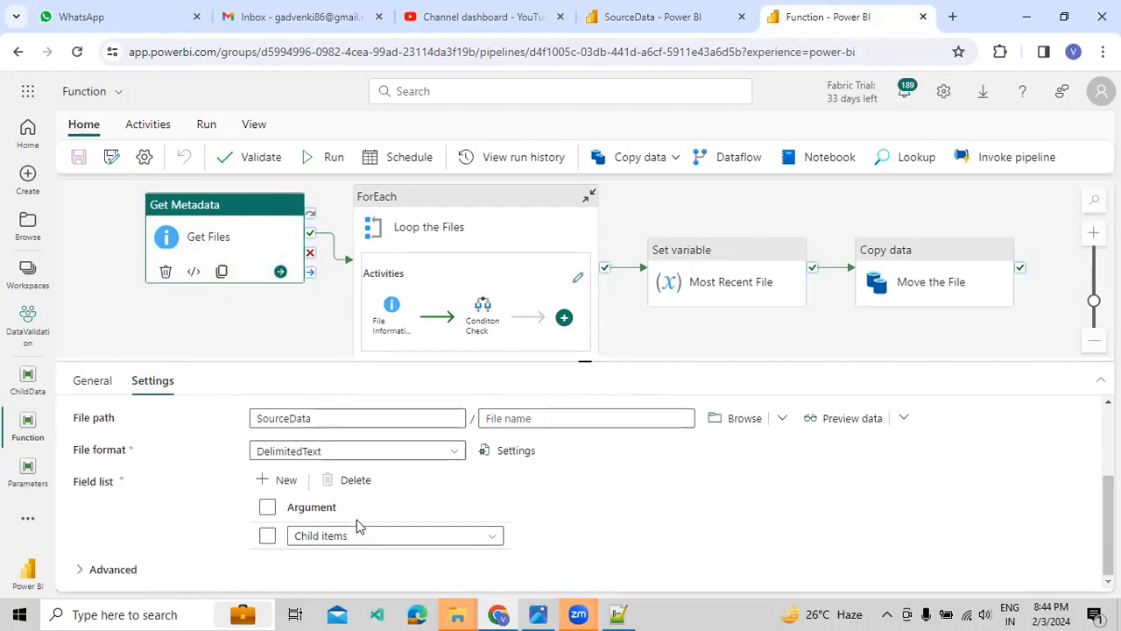
pyautogui.scroll(3, 358, 461)
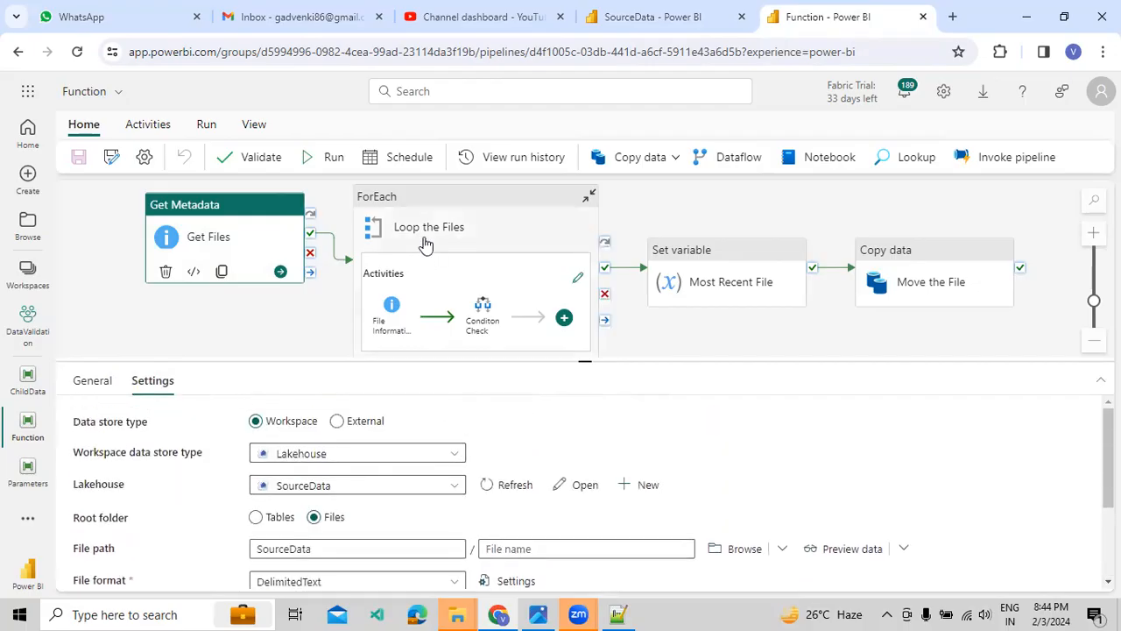
# Review the Loop the Files activity's sequential setting and its Items expression, leaving the expression unedited.
pyautogui.click(425, 243)
pyautogui.click(152, 380)
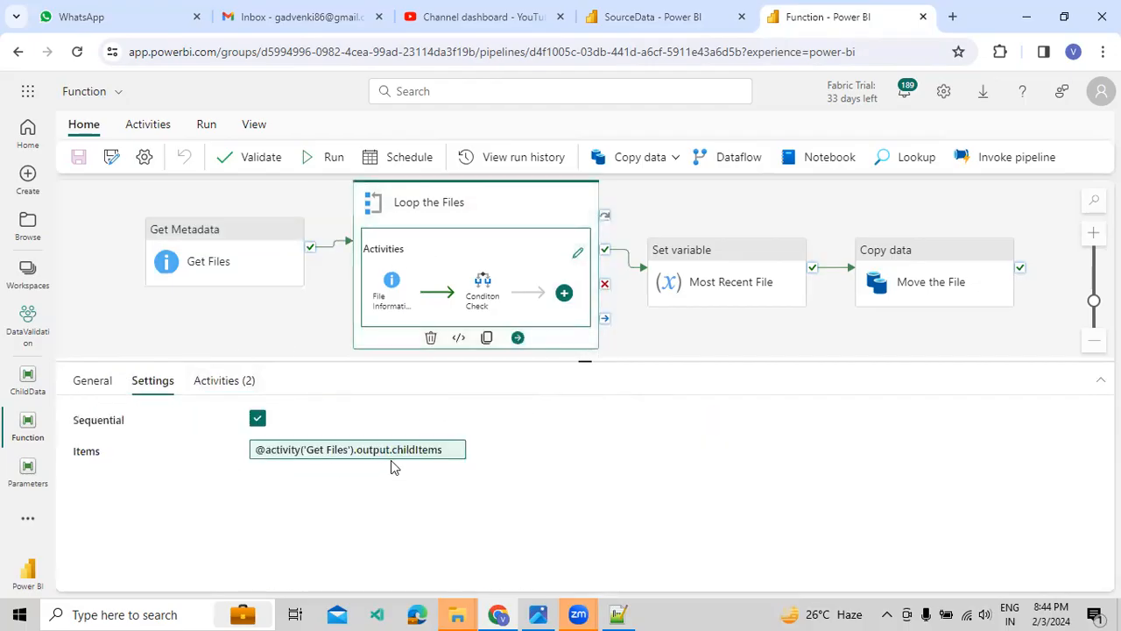
pyautogui.click(391, 451)
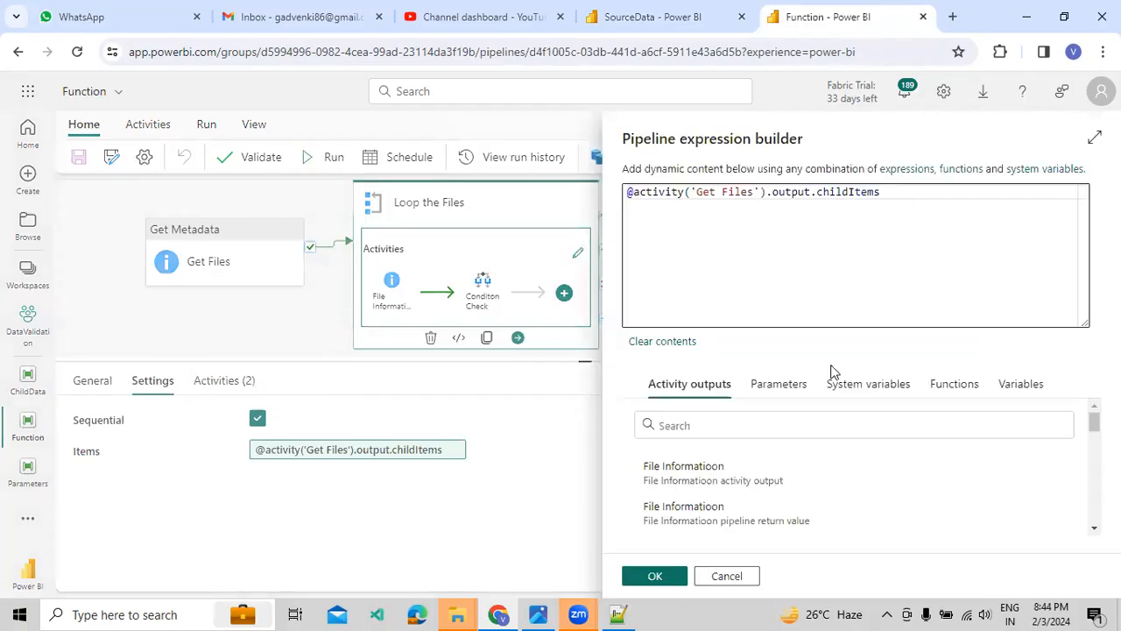
pyautogui.click(733, 575)
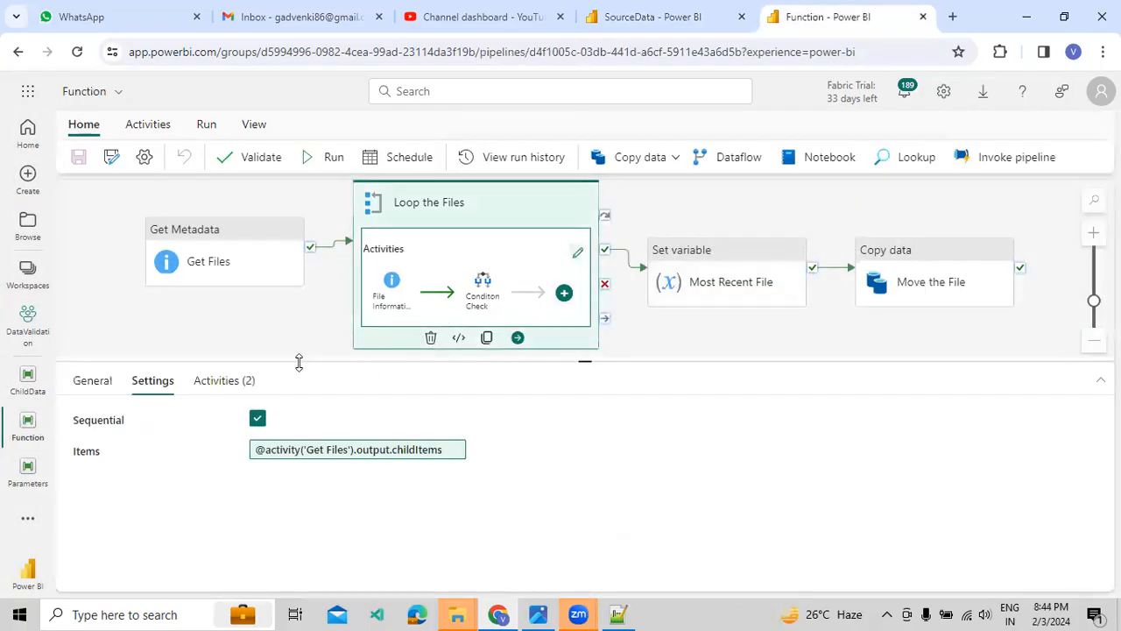
# Open the activities inside Loop the Files and review the inner Get Metadata activity's file path and field list.
pyautogui.click(223, 380)
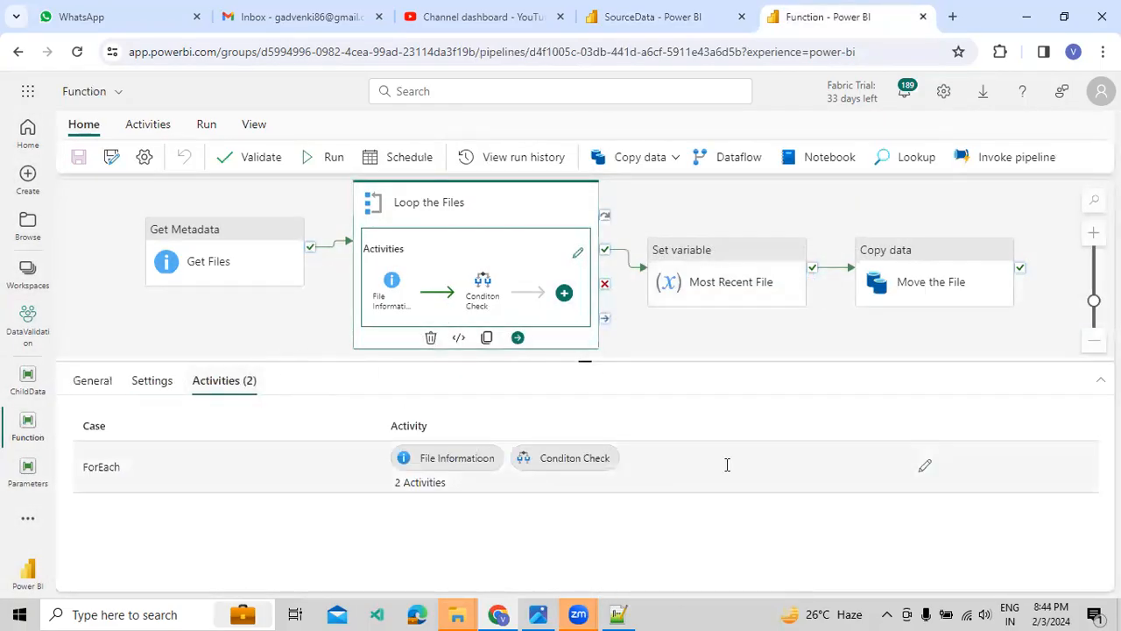
pyautogui.click(923, 465)
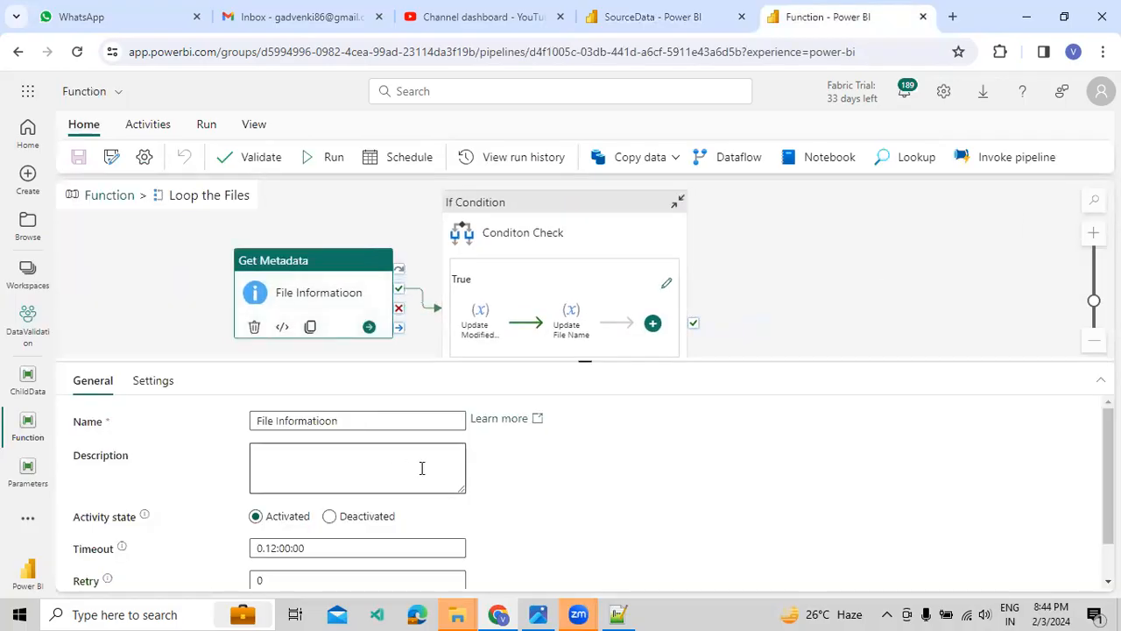
pyautogui.click(171, 384)
pyautogui.scroll(-3, 368, 464)
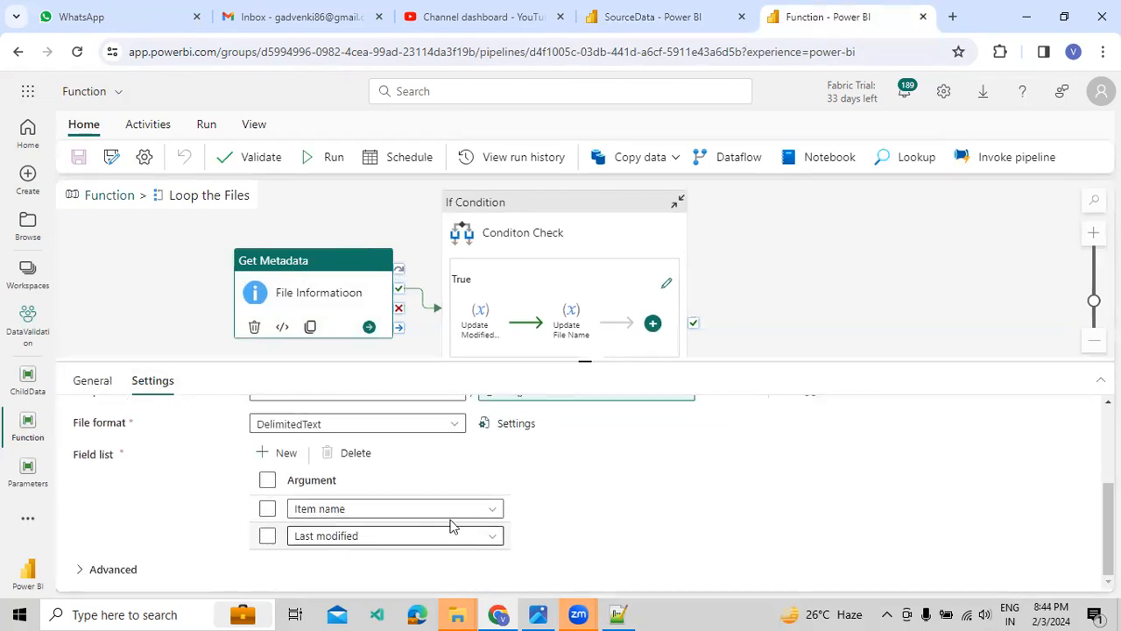
pyautogui.scroll(2, 533, 494)
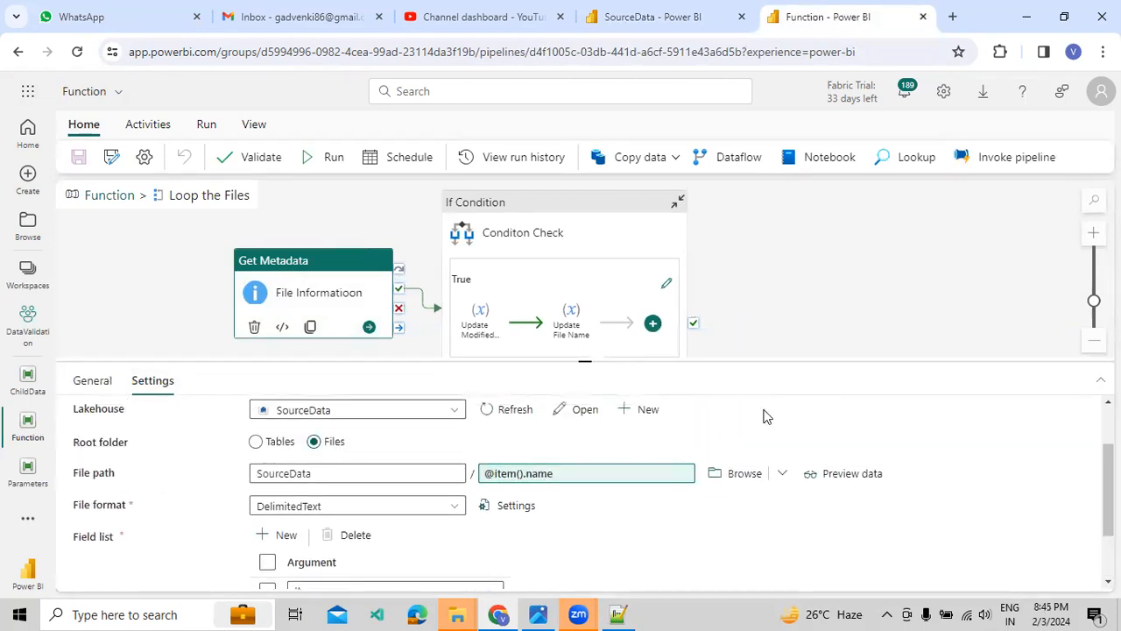
pyautogui.scroll(-2, 709, 460)
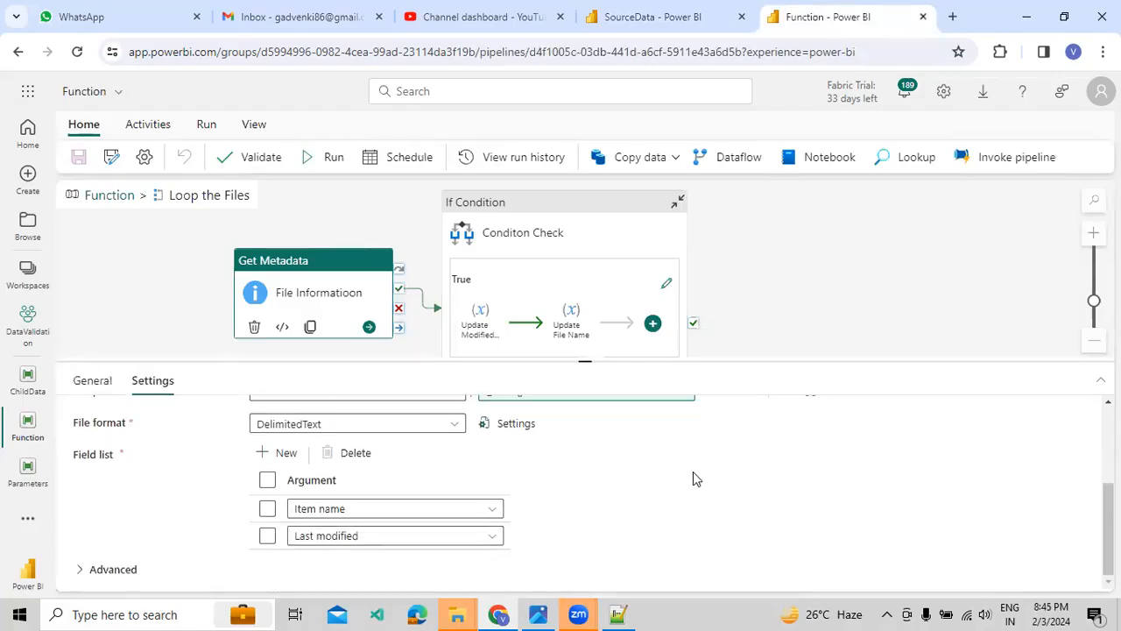
# Examine the If Condition activity's expression comparing the file's last modified date with the LastModifiedDate variable, without editing it.
pyautogui.click(516, 232)
pyautogui.click(178, 385)
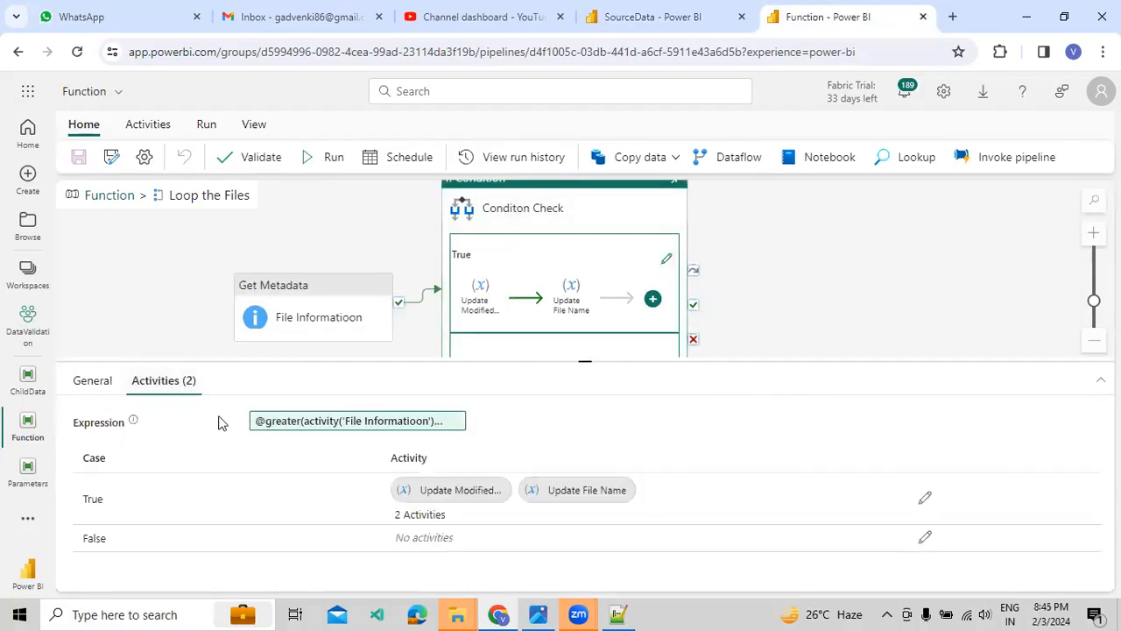
pyautogui.click(401, 424)
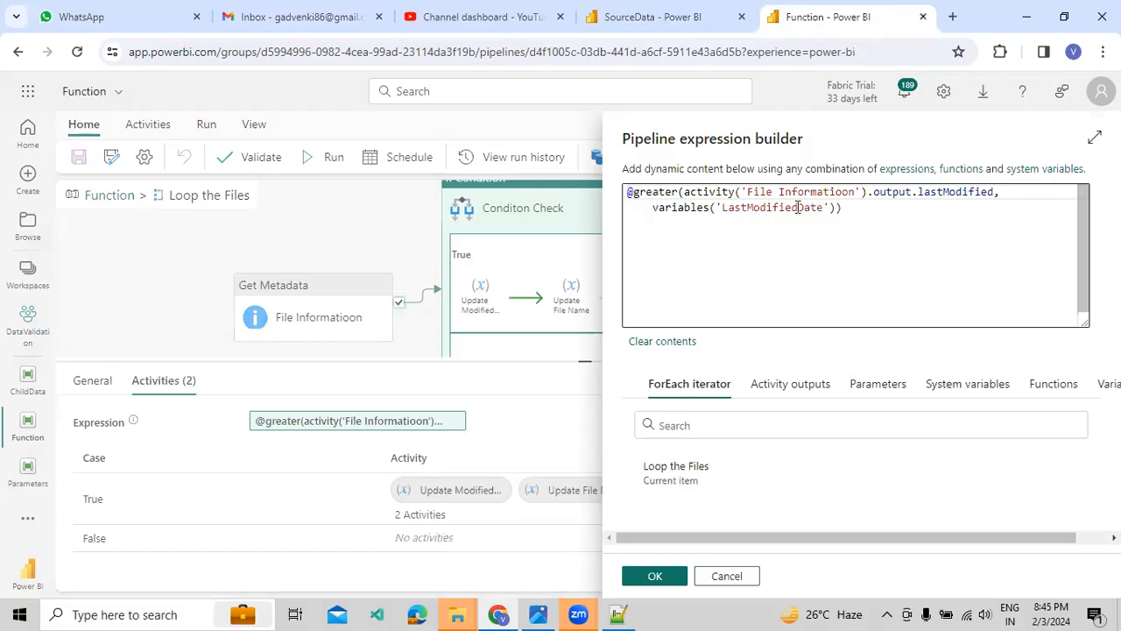
pyautogui.moveTo(993, 193); pyautogui.dragTo(680, 191)
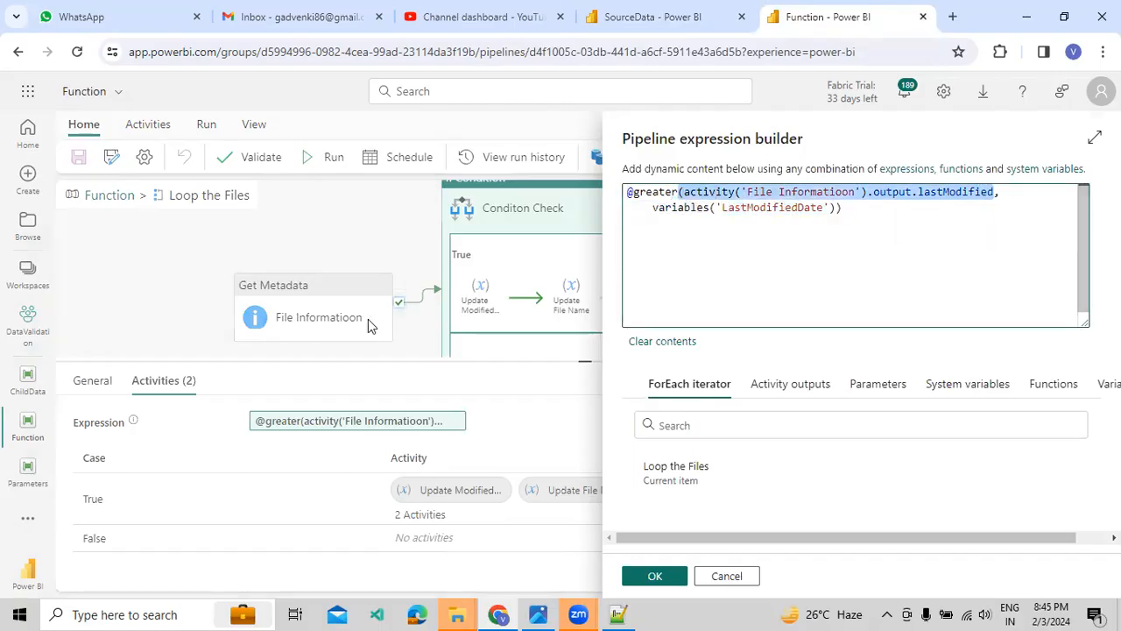
pyautogui.moveTo(653, 207); pyautogui.dragTo(827, 208)
pyautogui.click(825, 226)
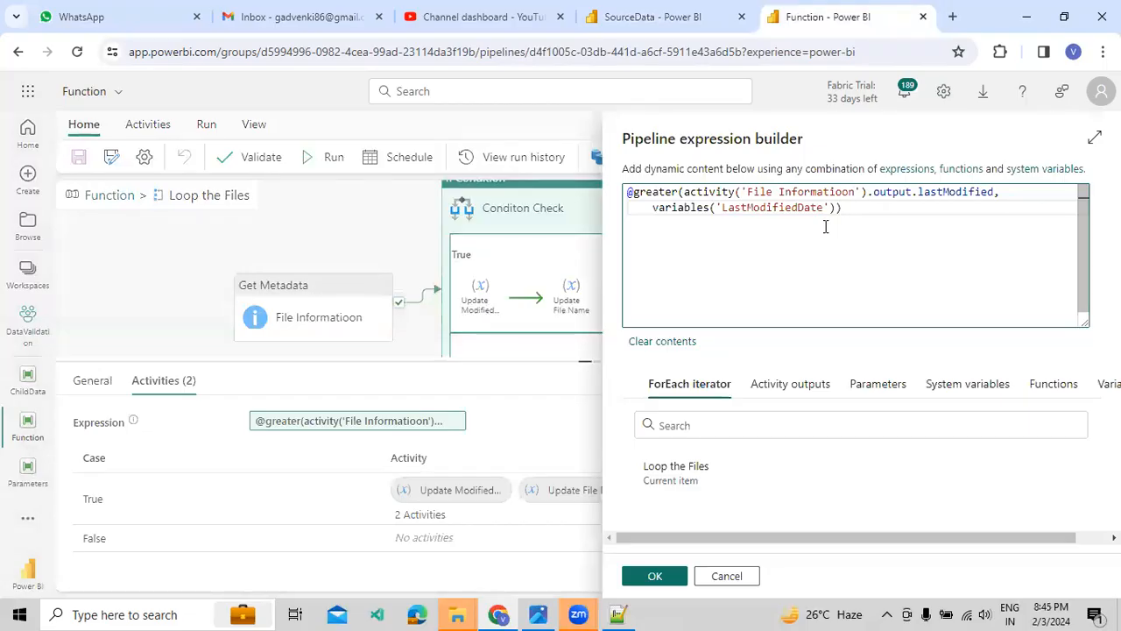
pyautogui.click(726, 576)
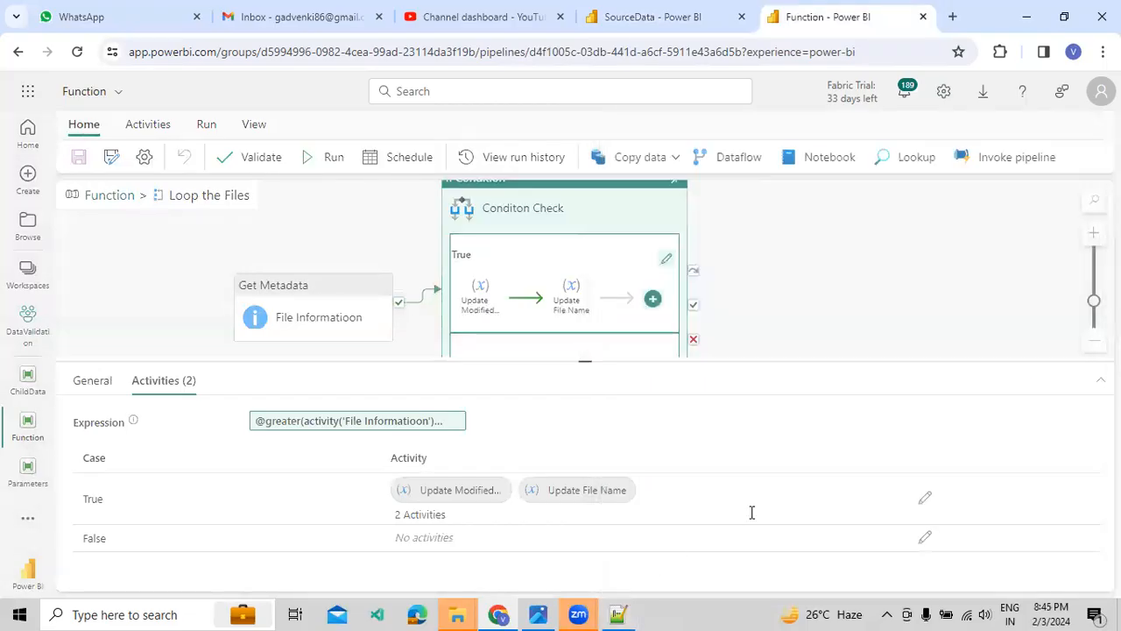
# Open the condition's True activities and examine the variable and value expression set by Update Modified Date.
pyautogui.click(924, 499)
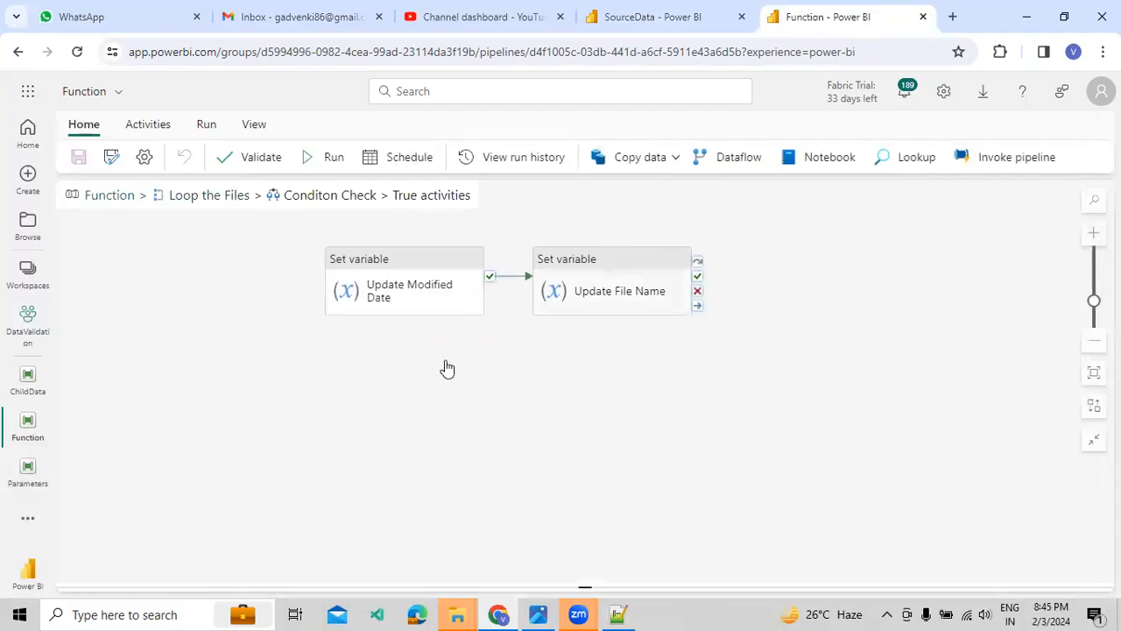
pyautogui.click(390, 291)
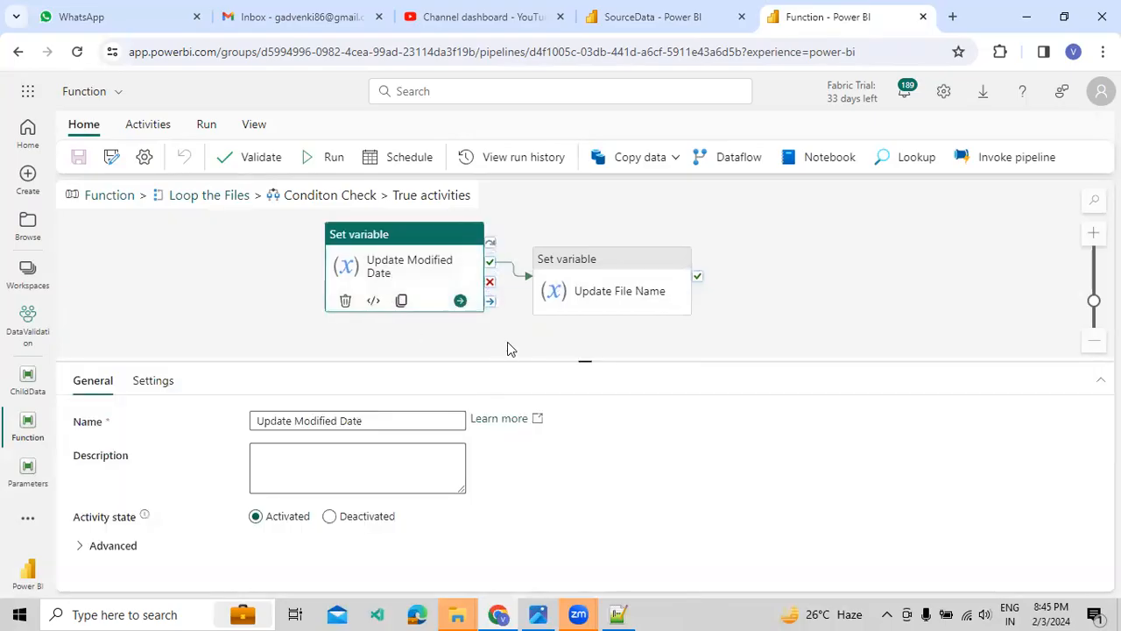
pyautogui.moveTo(448, 359); pyautogui.dragTo(447, 341)
pyautogui.click(190, 330)
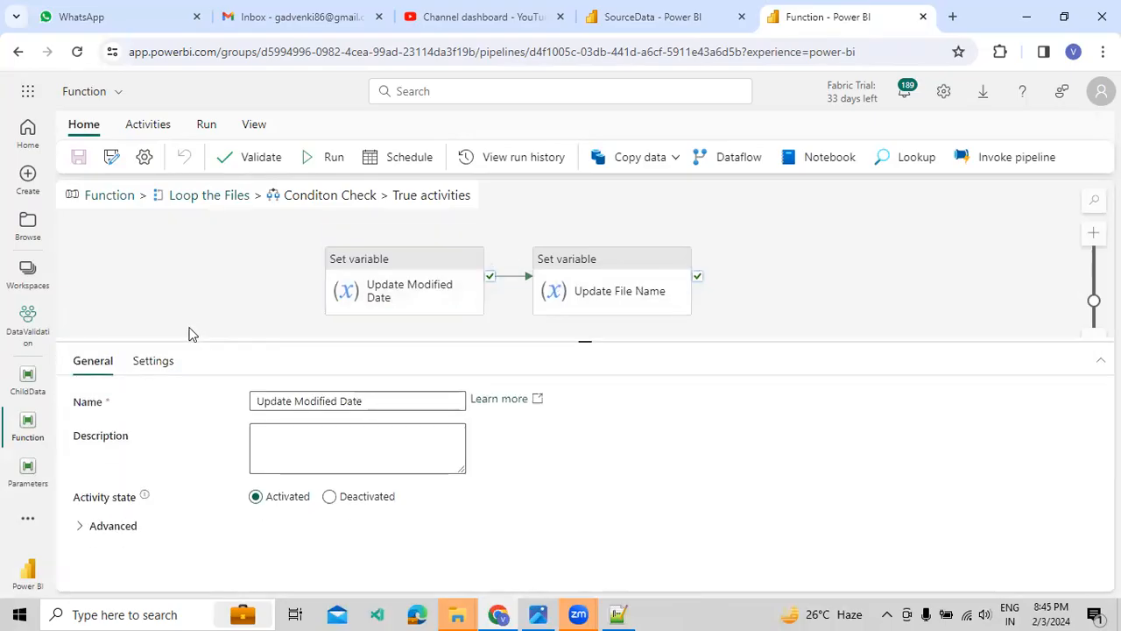
pyautogui.click(359, 302)
pyautogui.click(167, 361)
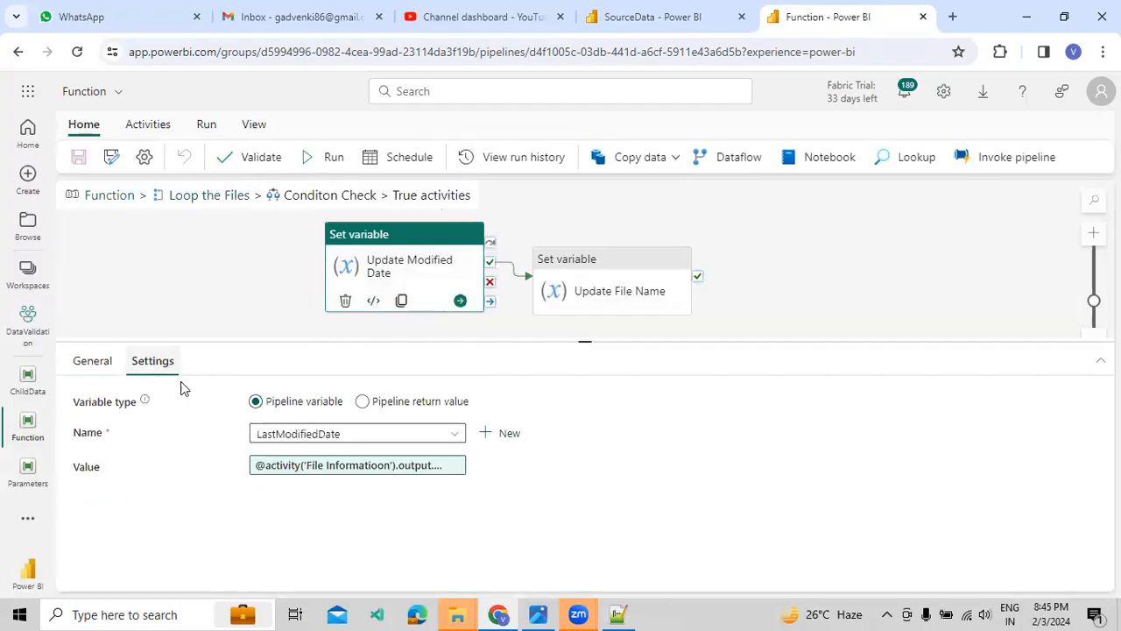
pyautogui.click(274, 467)
pyautogui.moveTo(946, 192); pyautogui.dragTo(800, 218)
pyautogui.click(648, 261)
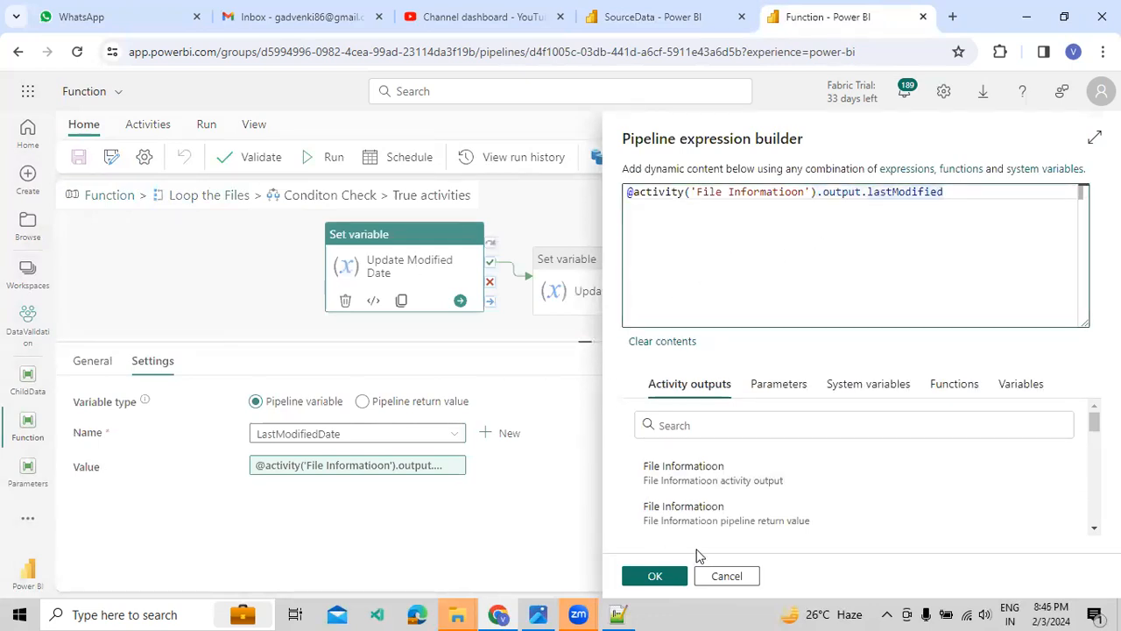
pyautogui.click(726, 575)
# Examine the variable and value expression set by the Update File Name activity, without editing them.
pyautogui.click(613, 267)
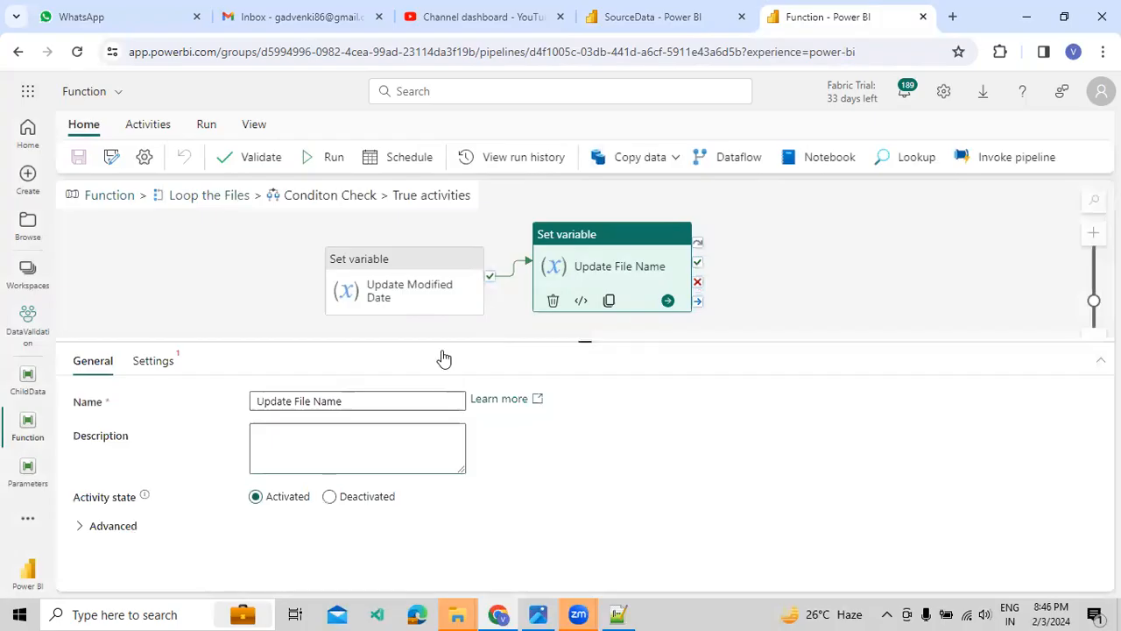
pyautogui.click(159, 364)
pyautogui.click(302, 463)
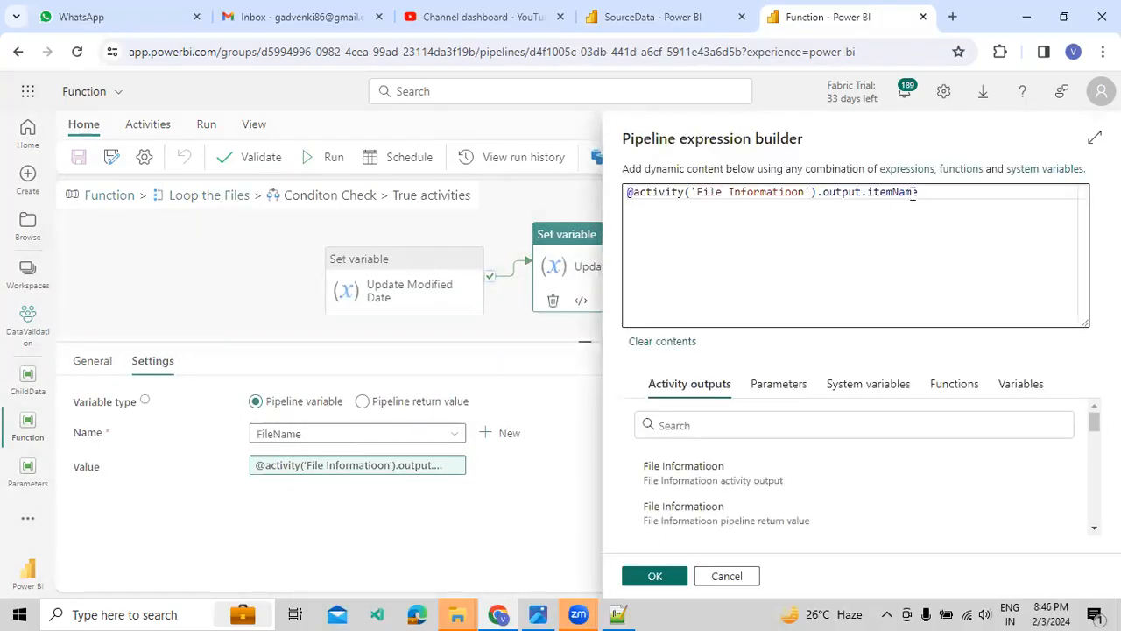
pyautogui.click(725, 576)
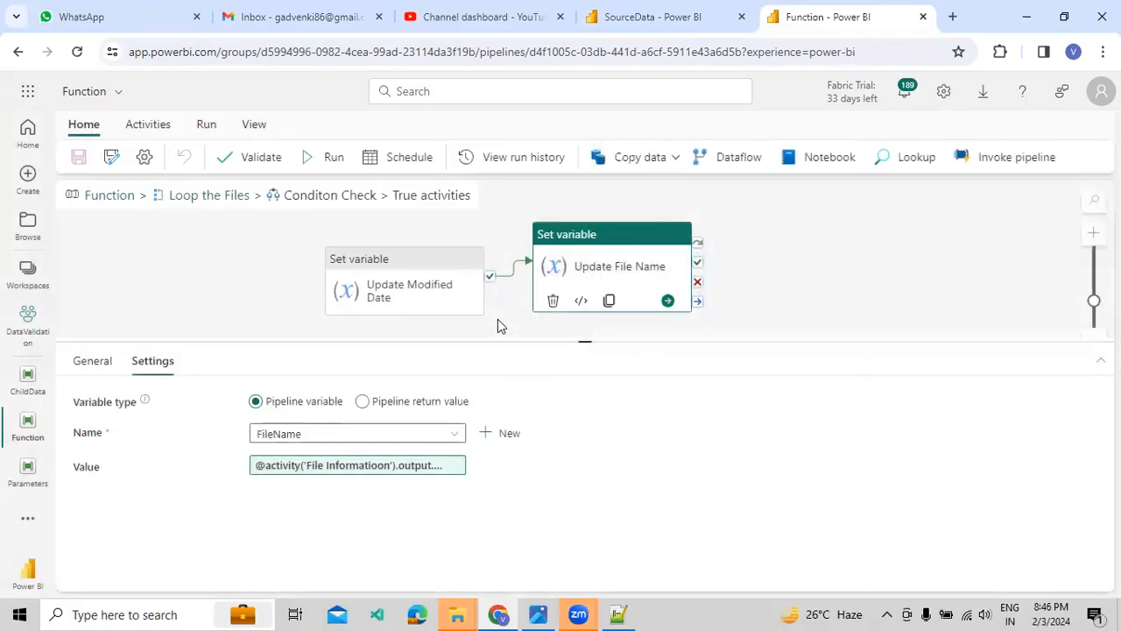
# Return to the top-level Function pipeline and examine the variable and value set by the Most Recent File activity.
pyautogui.click(497, 320)
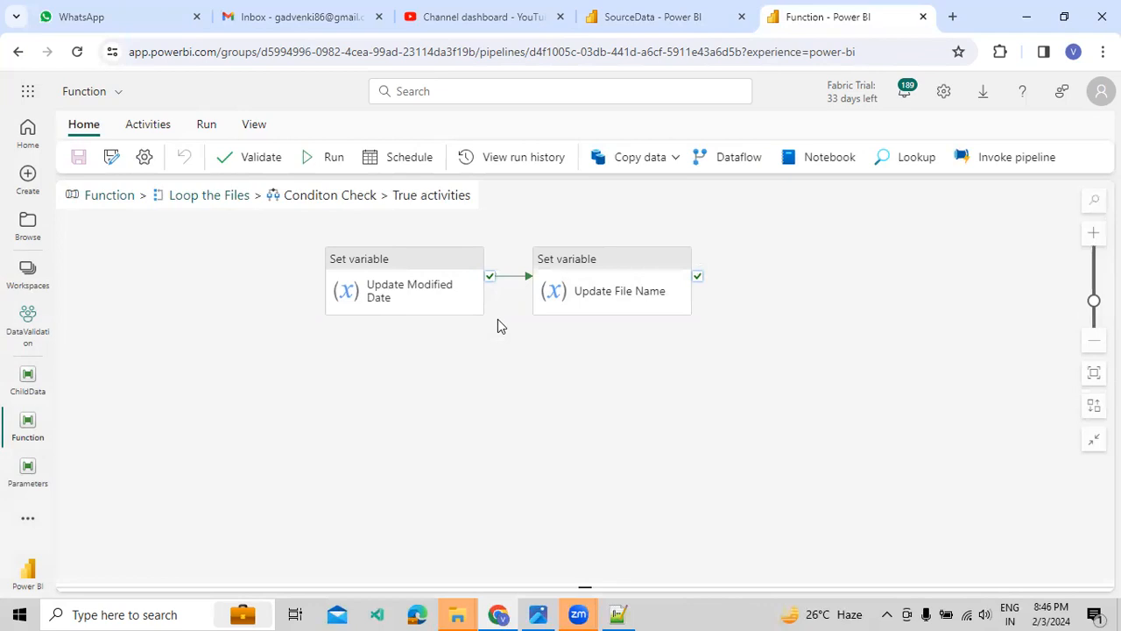
pyautogui.click(210, 196)
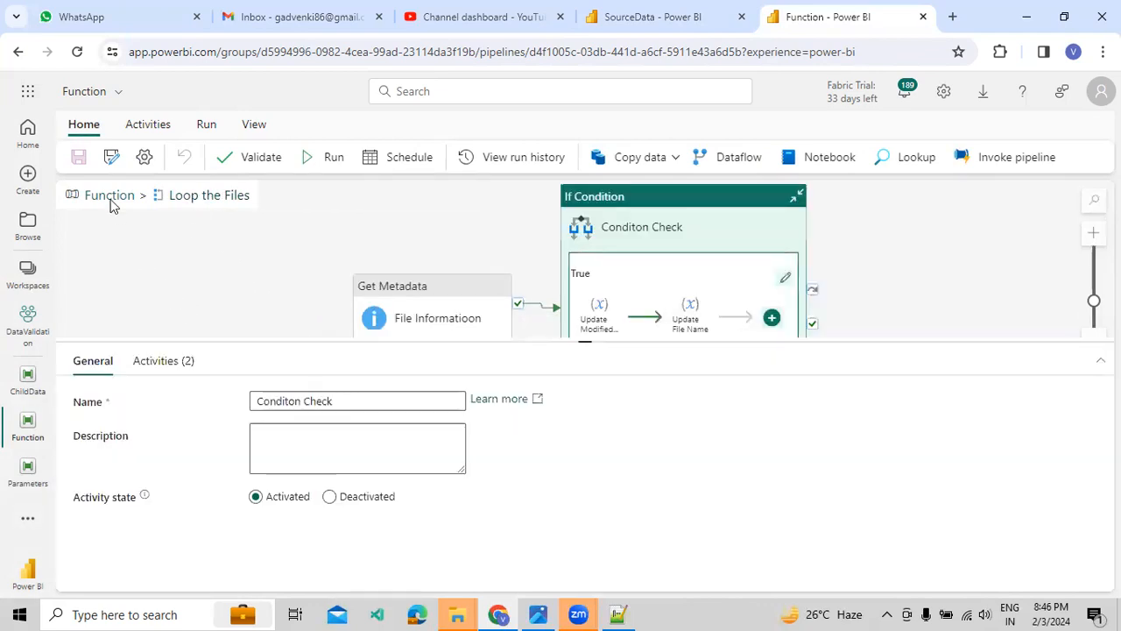
pyautogui.click(110, 196)
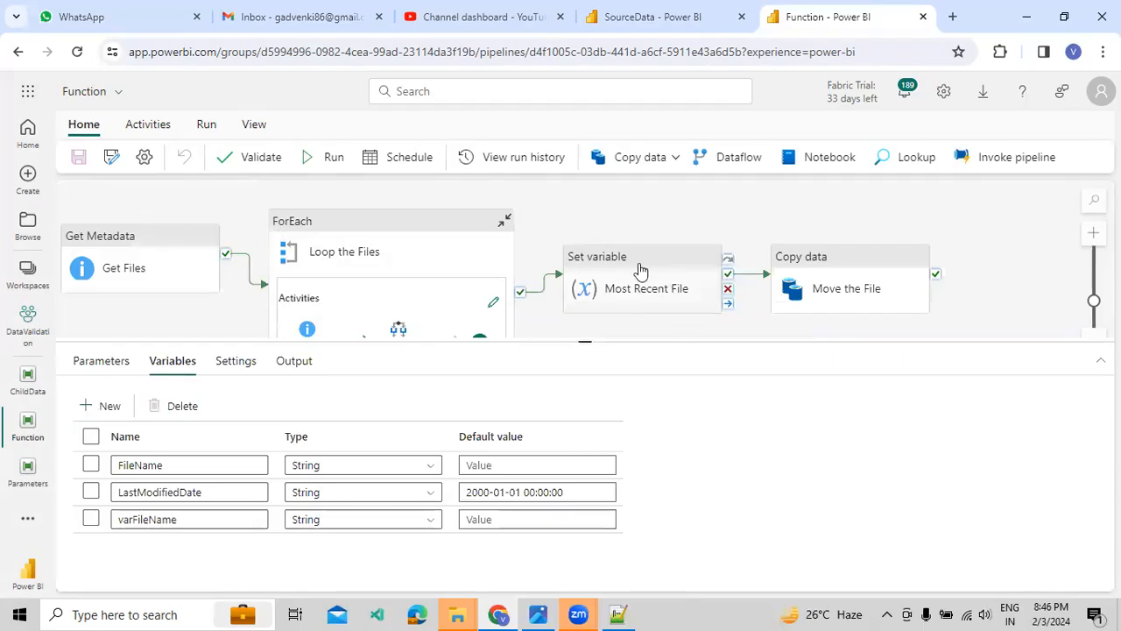
pyautogui.click(651, 290)
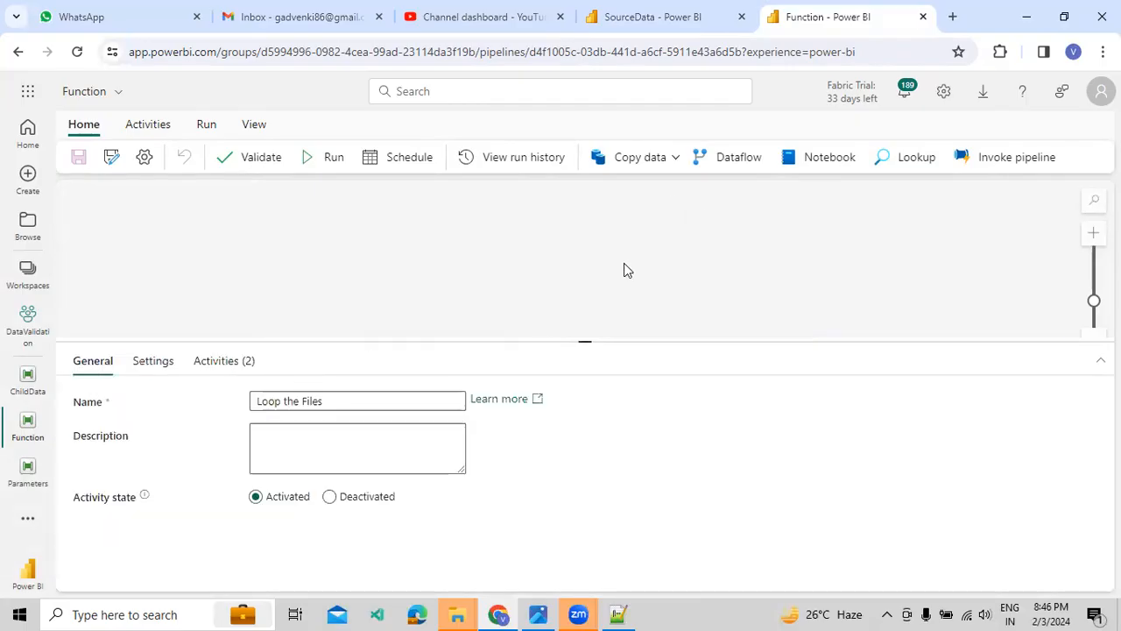
pyautogui.click(722, 268)
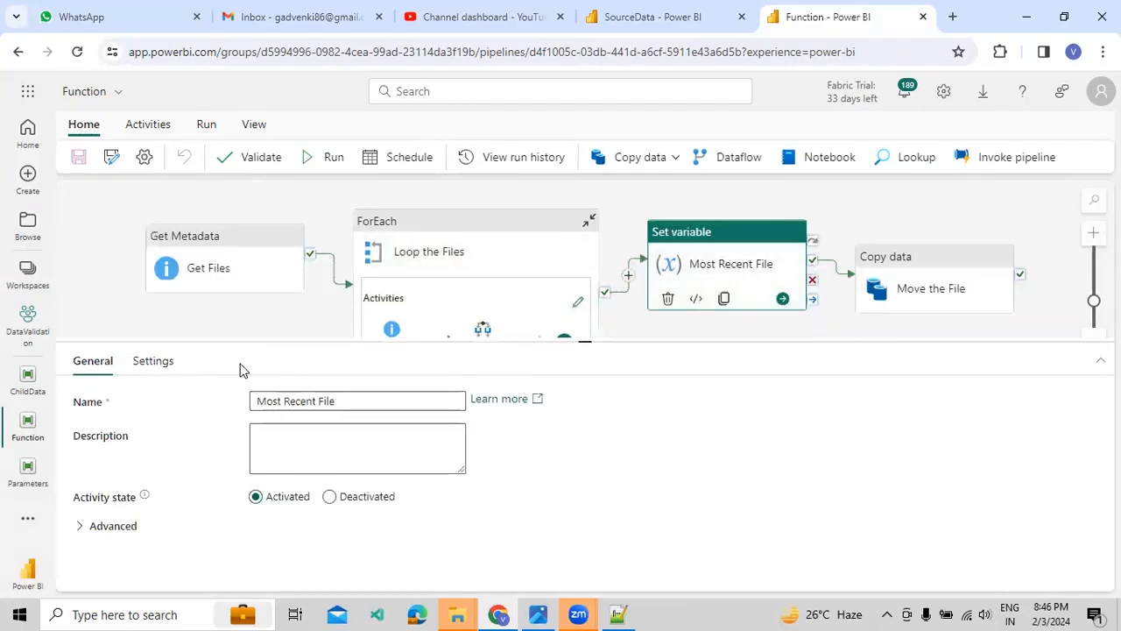
pyautogui.click(155, 361)
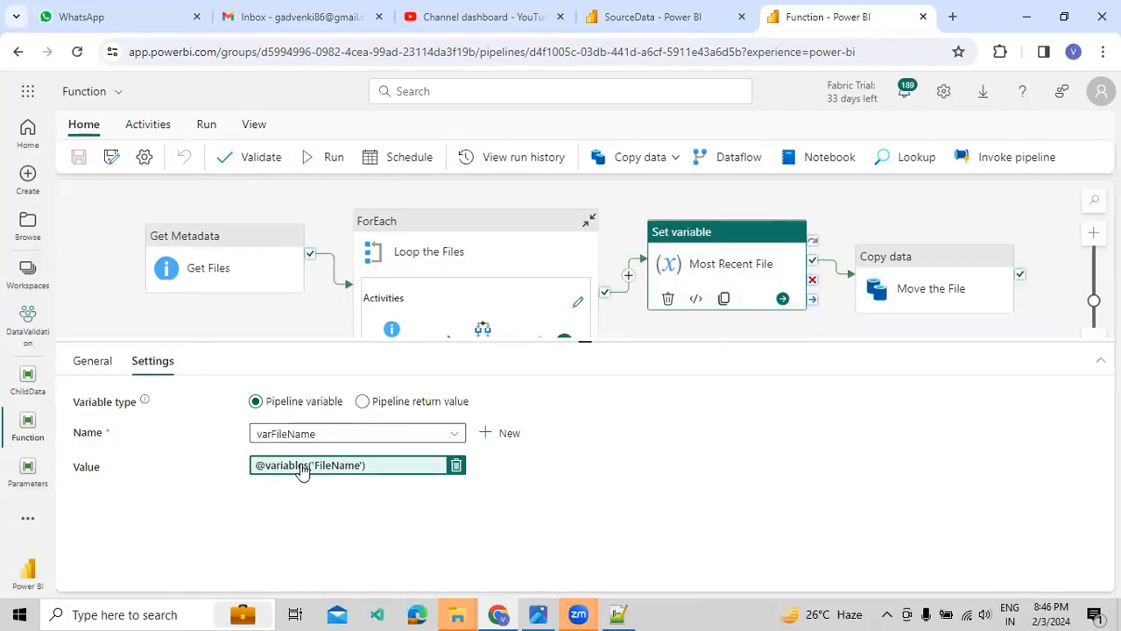
# Review the source and destination settings of the Move the File copy activity, comparing their folders and file name expressions.
pyautogui.click(904, 262)
pyautogui.click(147, 362)
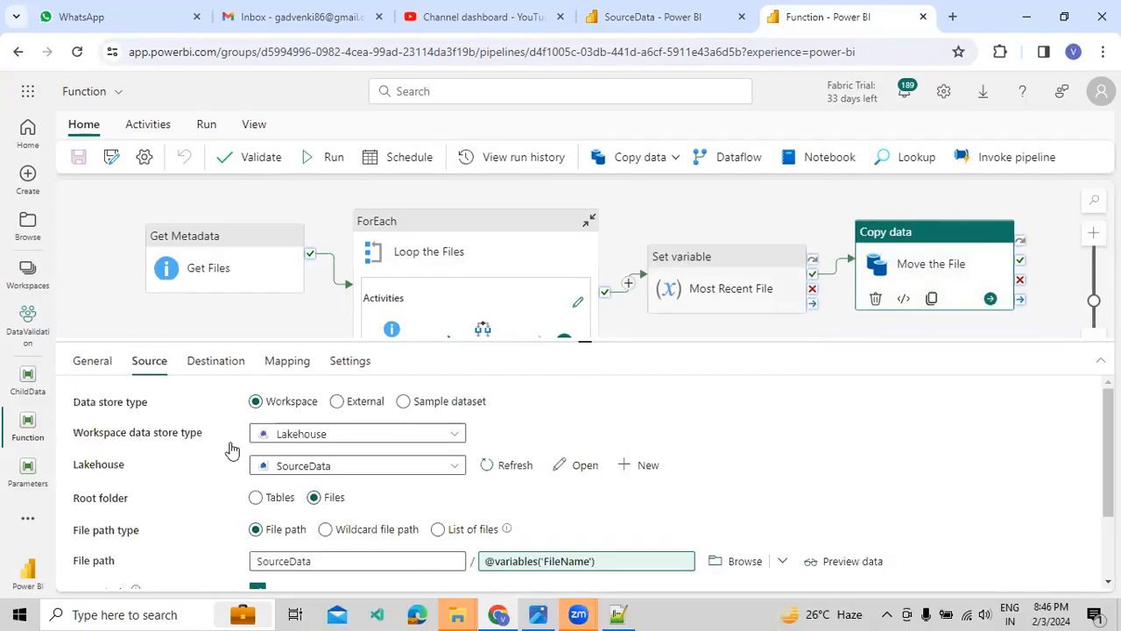
pyautogui.scroll(-2, 232, 450)
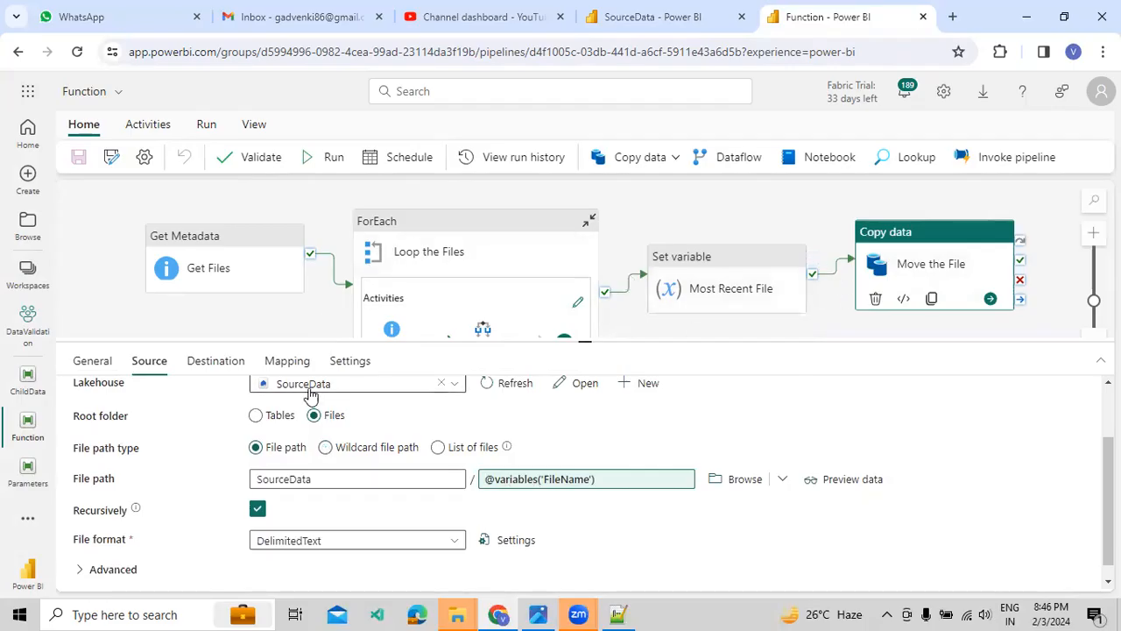
pyautogui.click(210, 362)
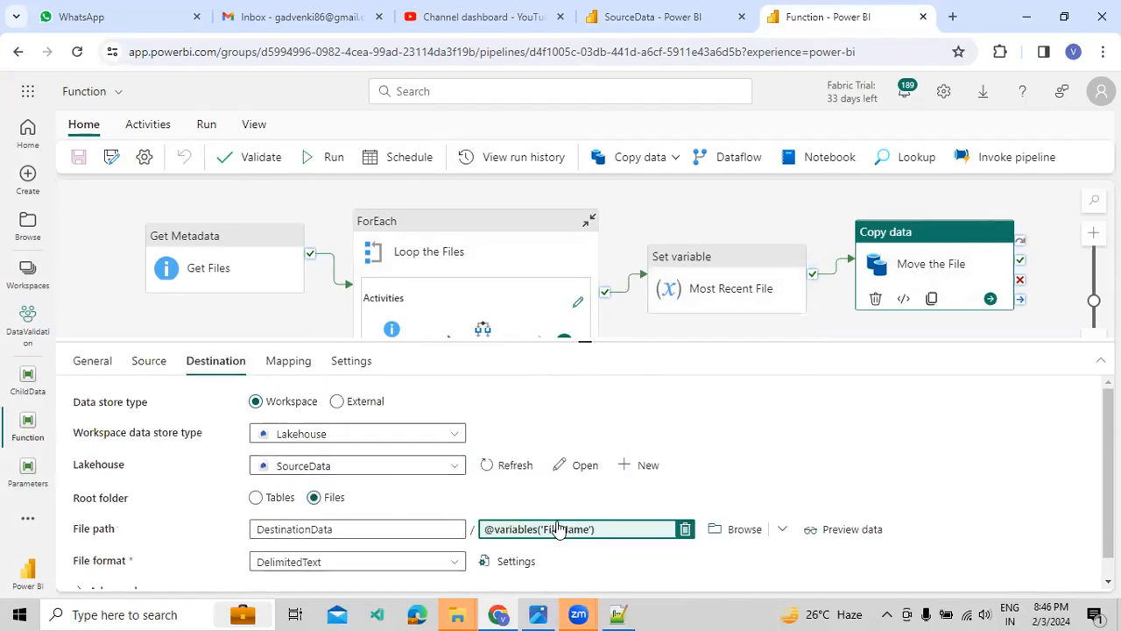
pyautogui.click(156, 361)
pyautogui.scroll(-2, 298, 543)
pyautogui.scroll(-1, 306, 550)
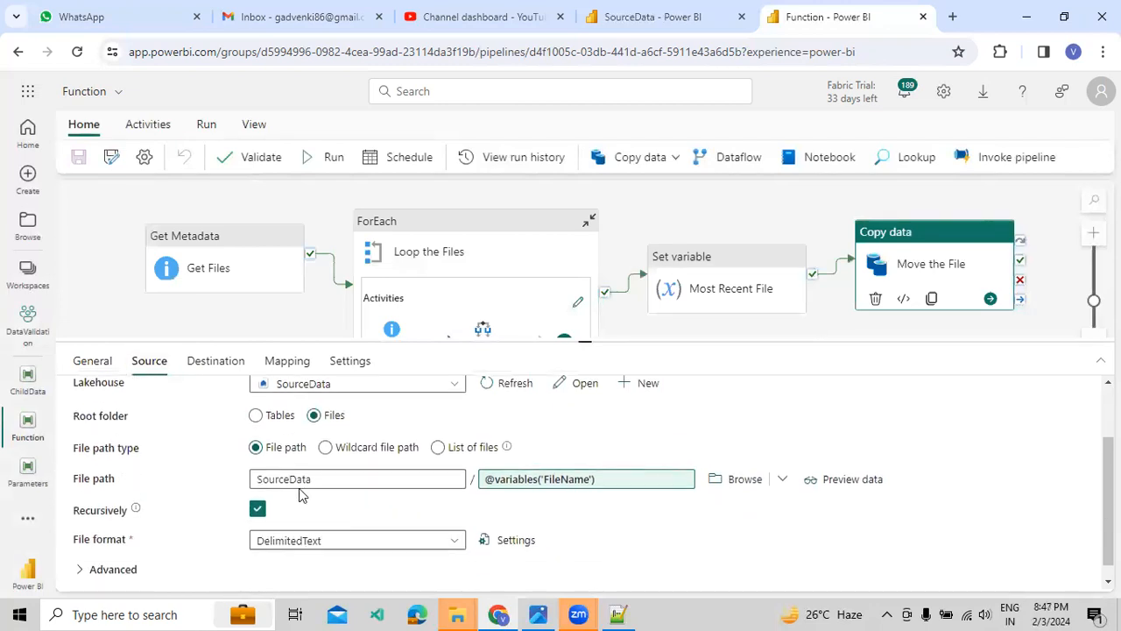
pyautogui.click(215, 363)
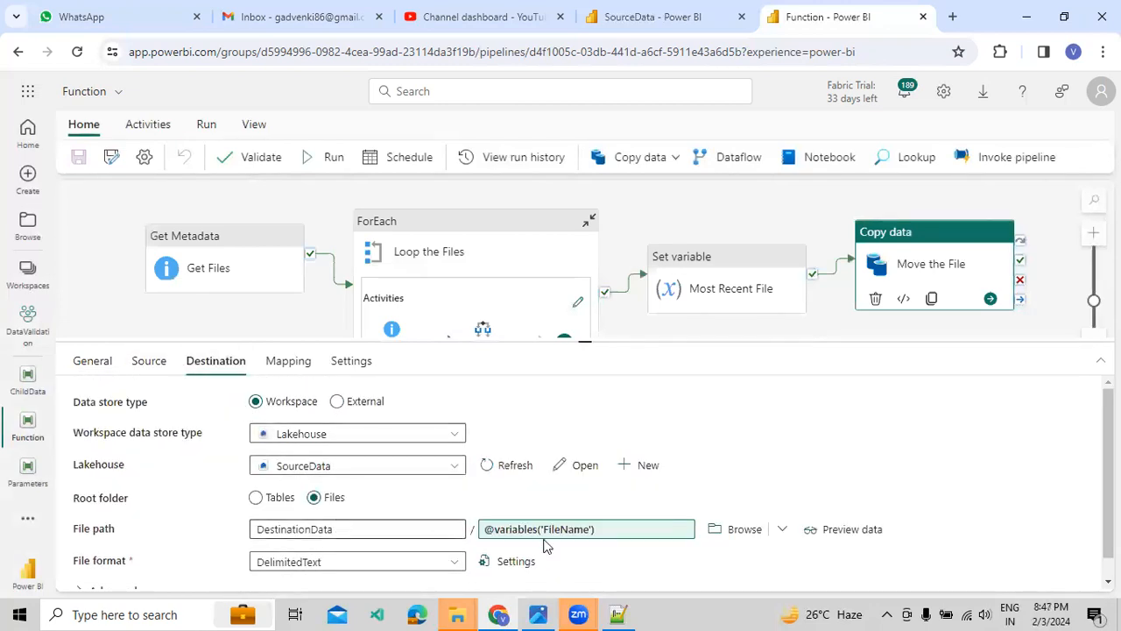
# Run the Function pipeline and enlarge the output area to monitor its activity runs.
pyautogui.click(627, 322)
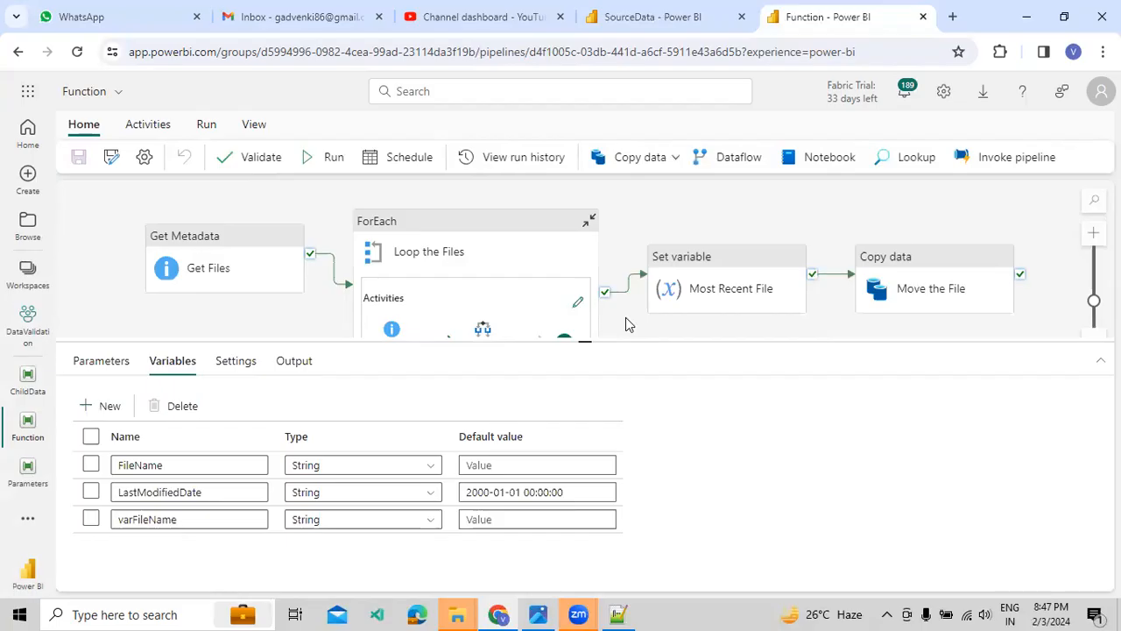
pyautogui.click(305, 159)
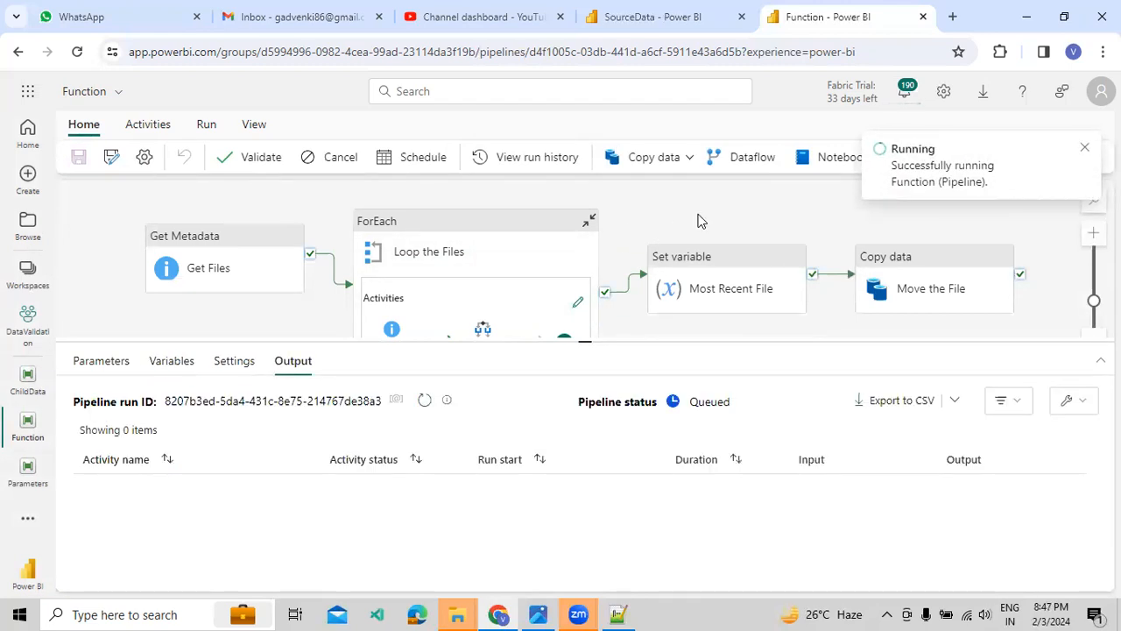
pyautogui.moveTo(714, 349); pyautogui.dragTo(651, 308)
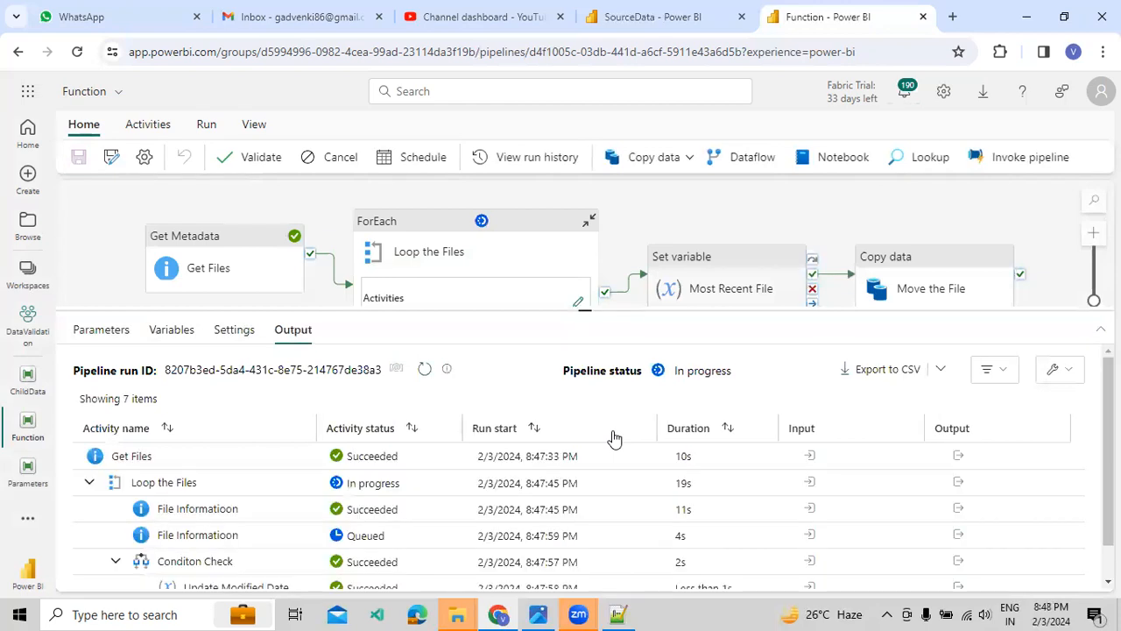
pyautogui.scroll(-1, 609, 464)
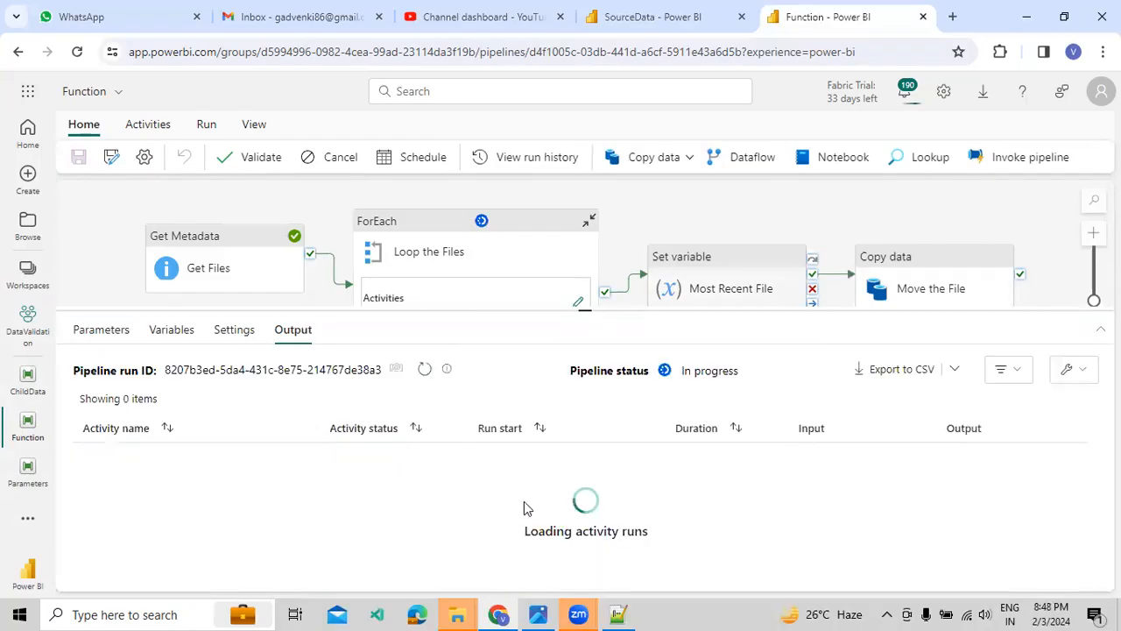
pyautogui.scroll(-1, 516, 516)
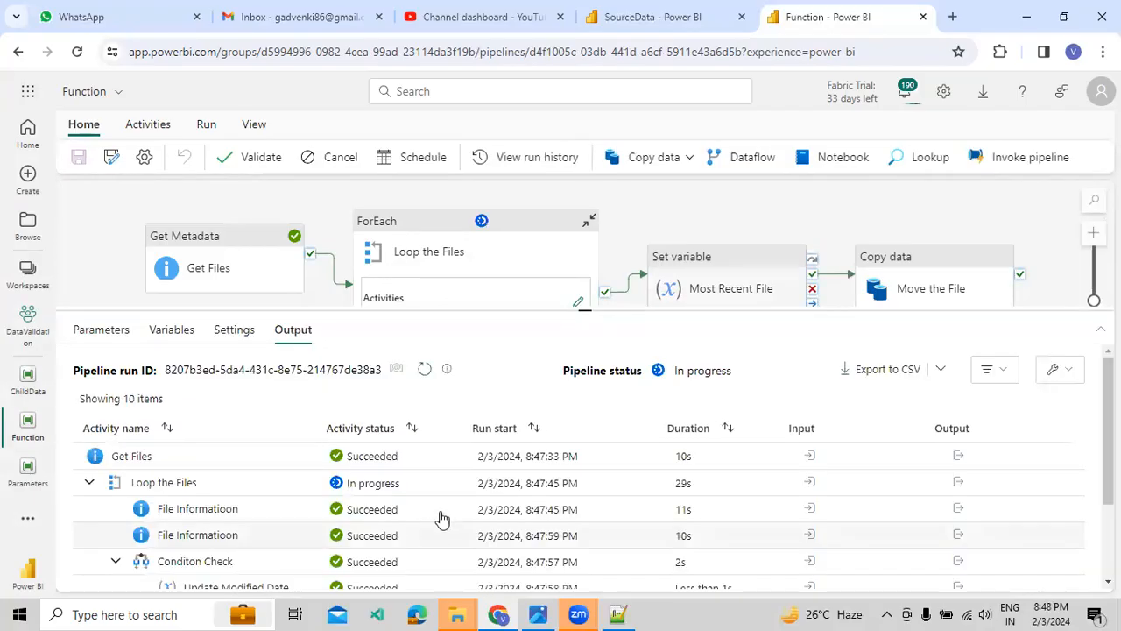
pyautogui.scroll(-2, 451, 514)
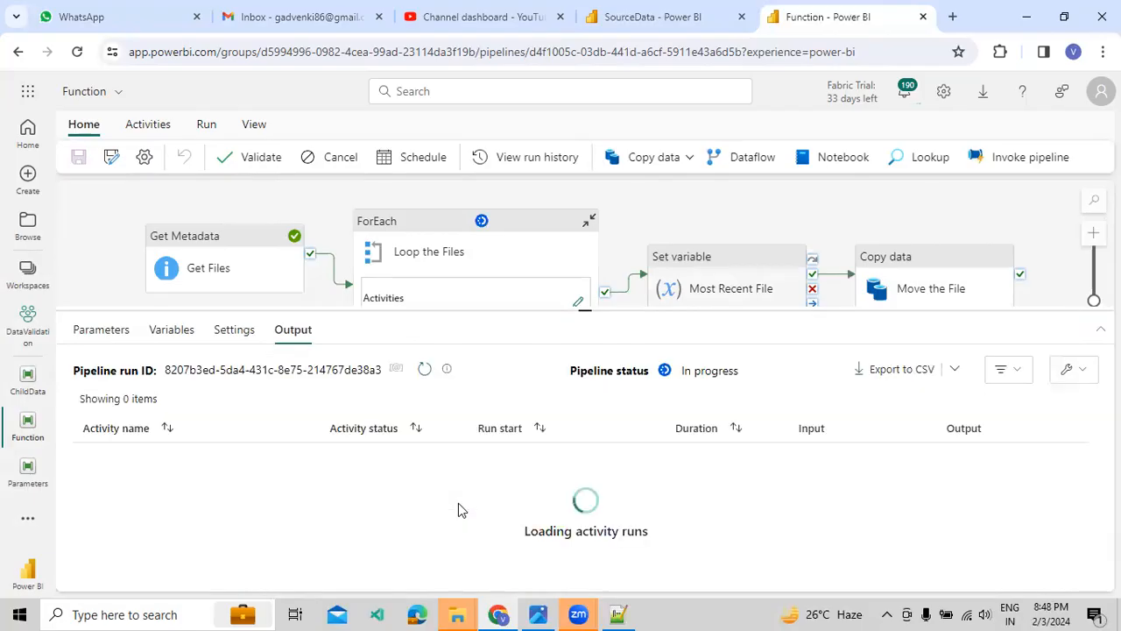
# Switch to the SourceData lakehouse, open the DestinationData folder and refresh it repeatedly to check for the copied file.
pyautogui.click(650, 21)
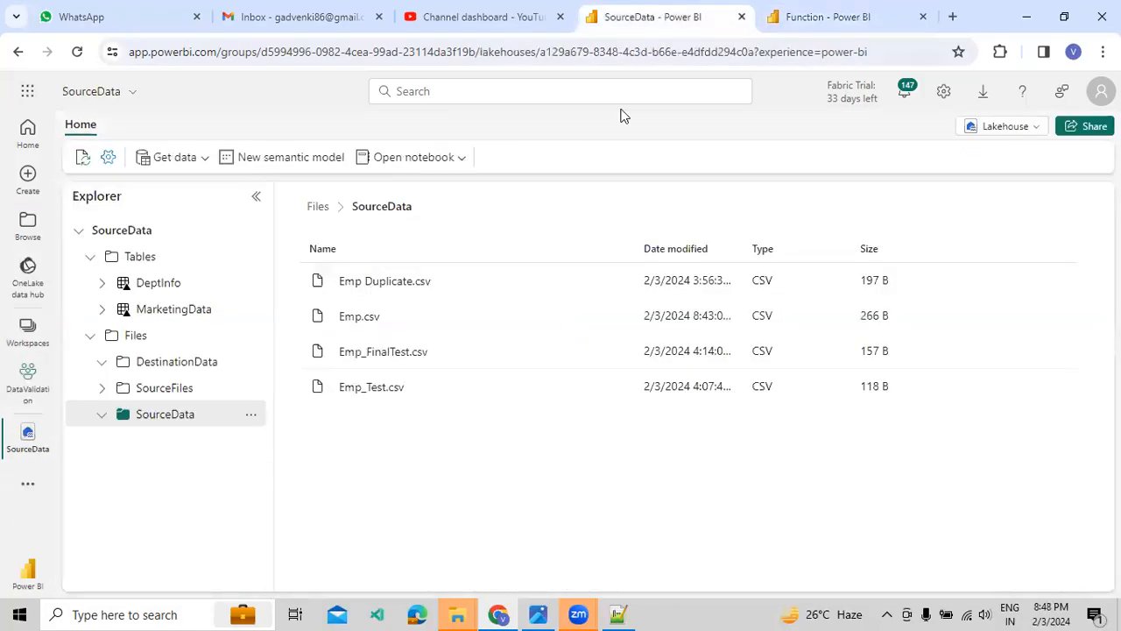
pyautogui.click(221, 364)
pyautogui.click(250, 363)
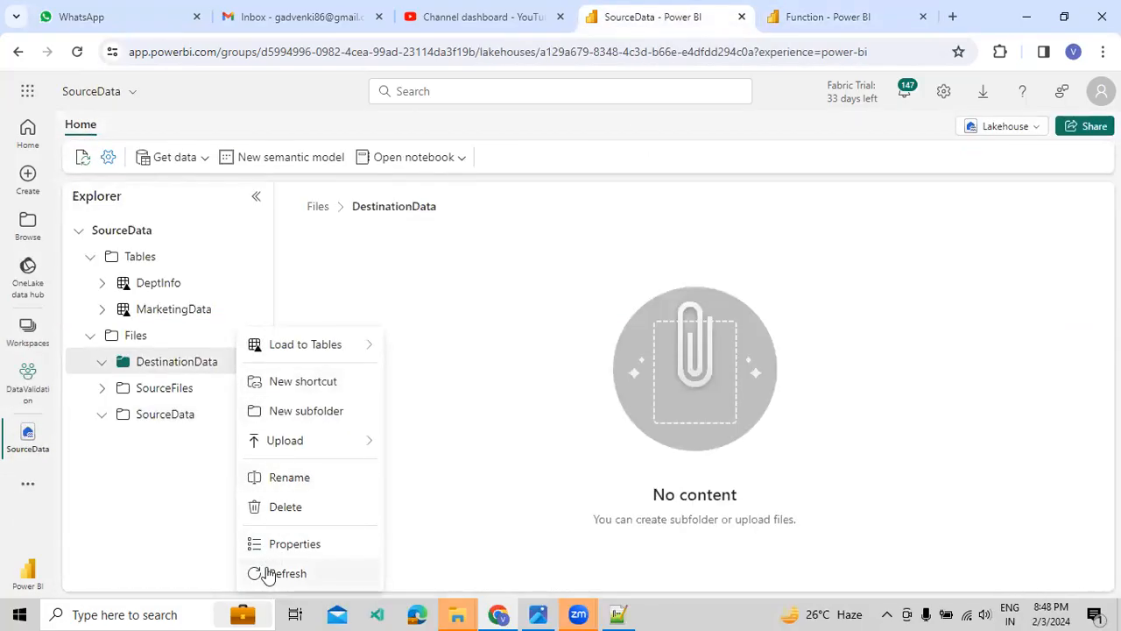
pyautogui.click(272, 573)
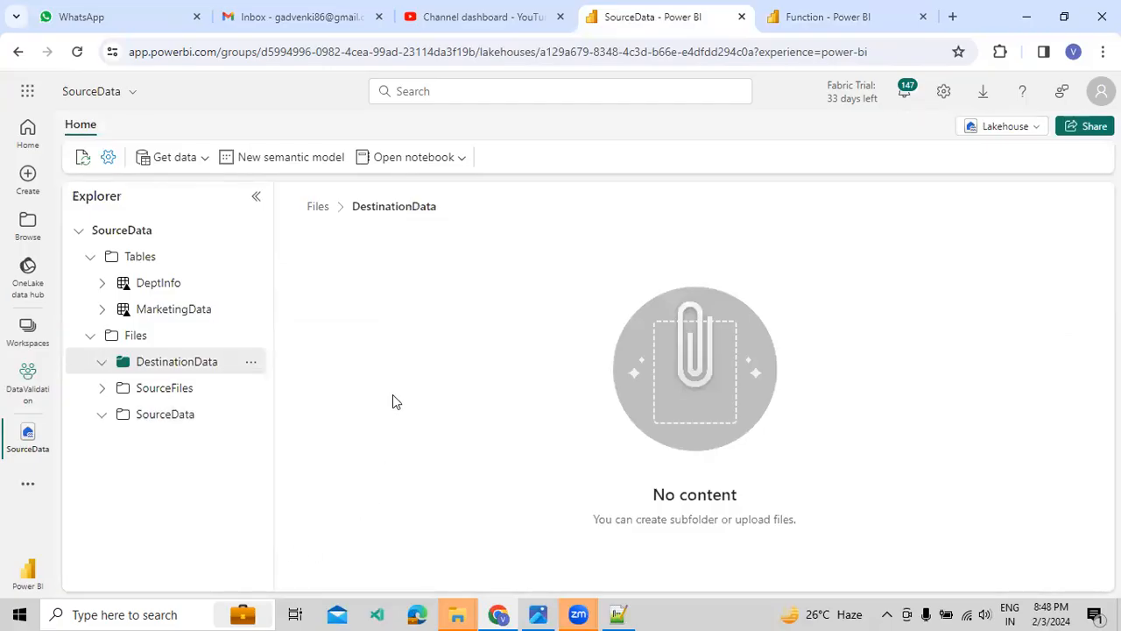
pyautogui.click(250, 361)
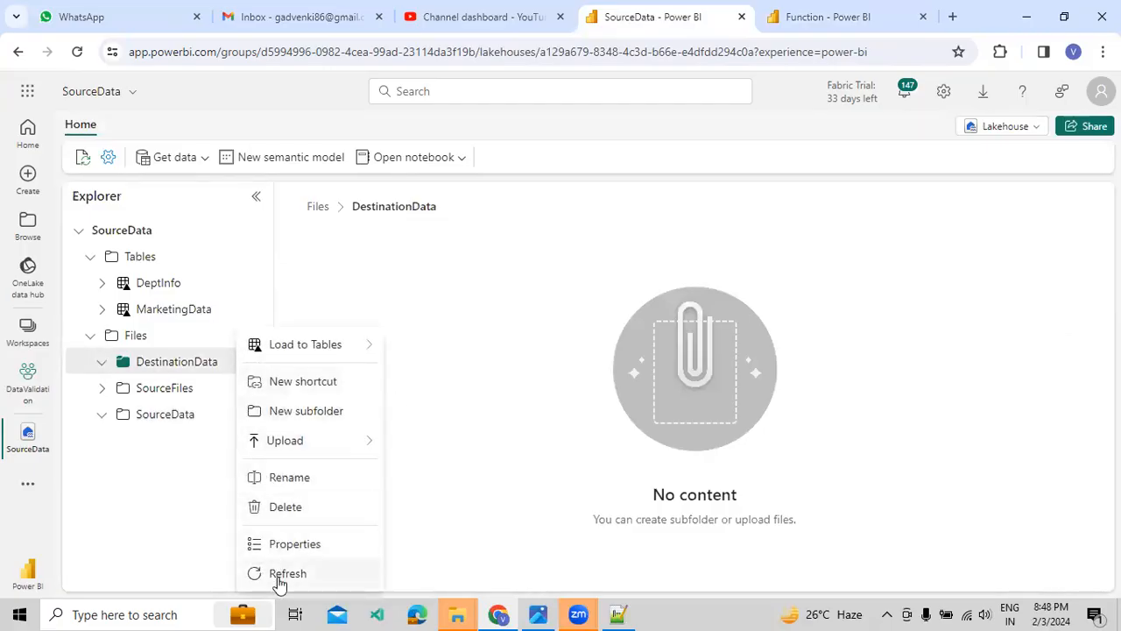
pyautogui.click(279, 574)
pyautogui.click(250, 364)
pyautogui.click(271, 570)
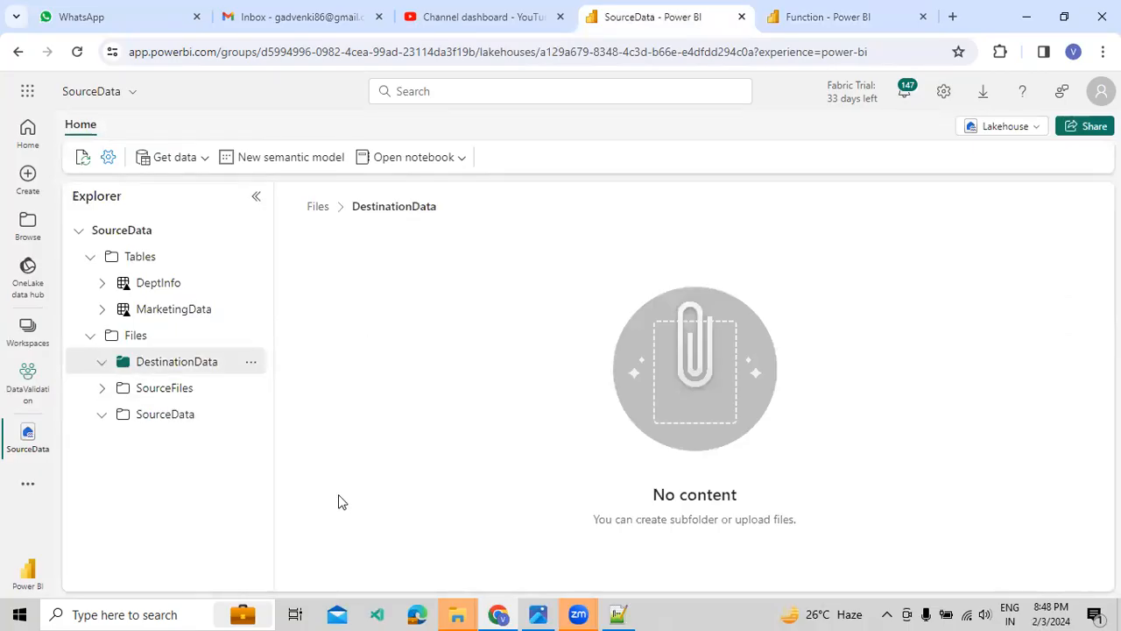
# Return to the Function pipeline and check the progress of its activity runs.
pyautogui.click(782, 21)
pyautogui.scroll(-3, 497, 455)
pyautogui.scroll(-3, 496, 470)
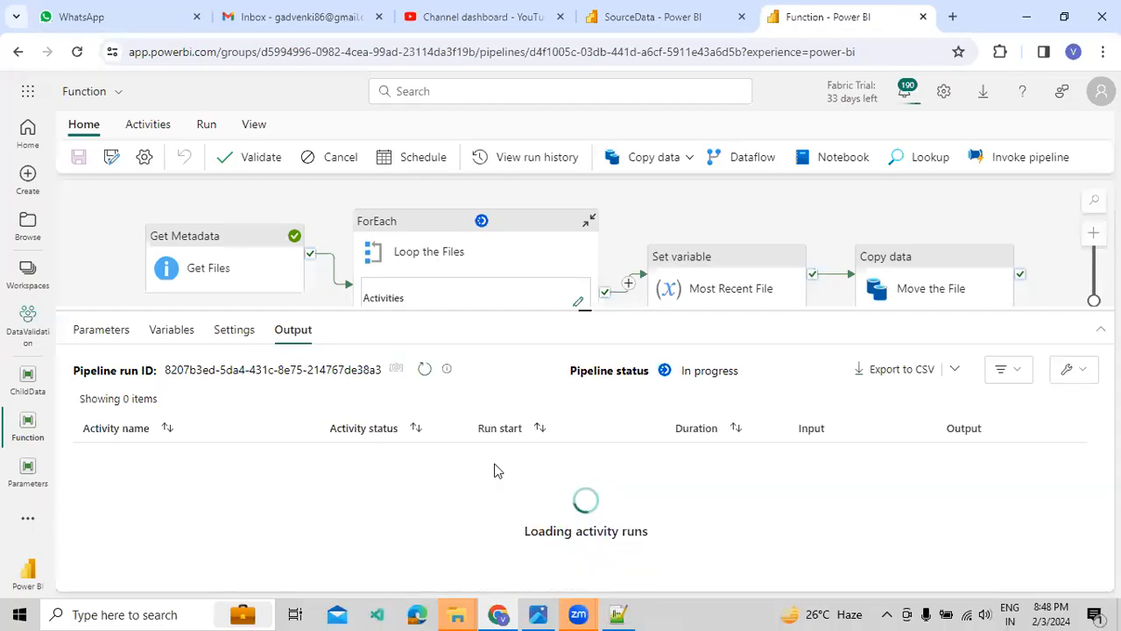
pyautogui.scroll(-10, 504, 481)
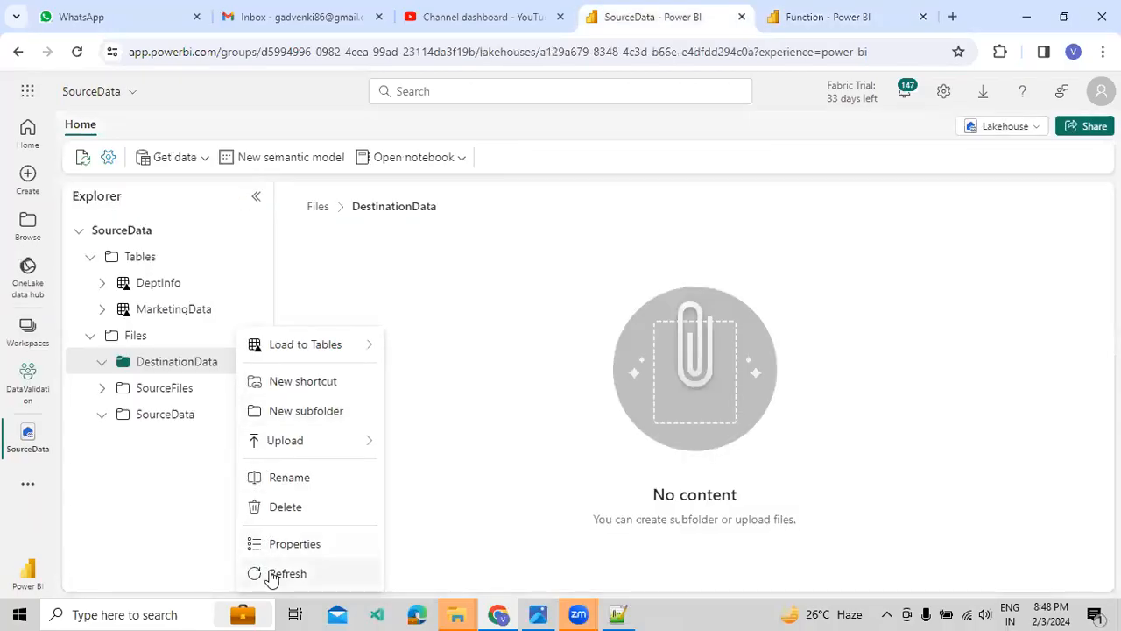
# Check the SourceData folder's files in the lakehouse and refresh the DestinationData folder again to look for the copied file.
pyautogui.click(271, 568)
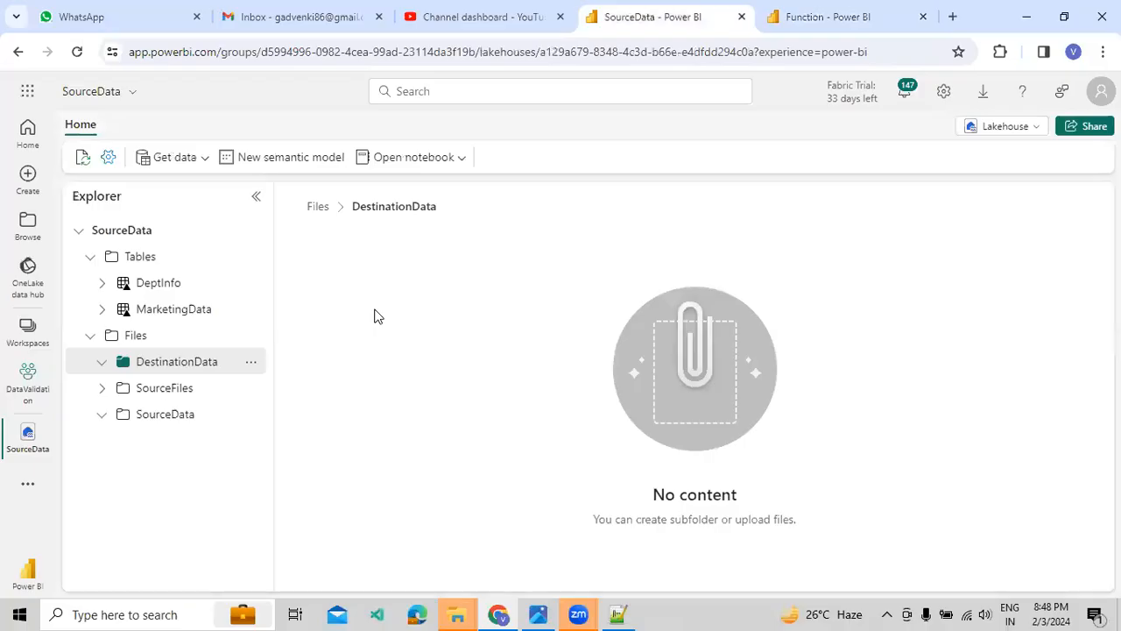
pyautogui.click(196, 418)
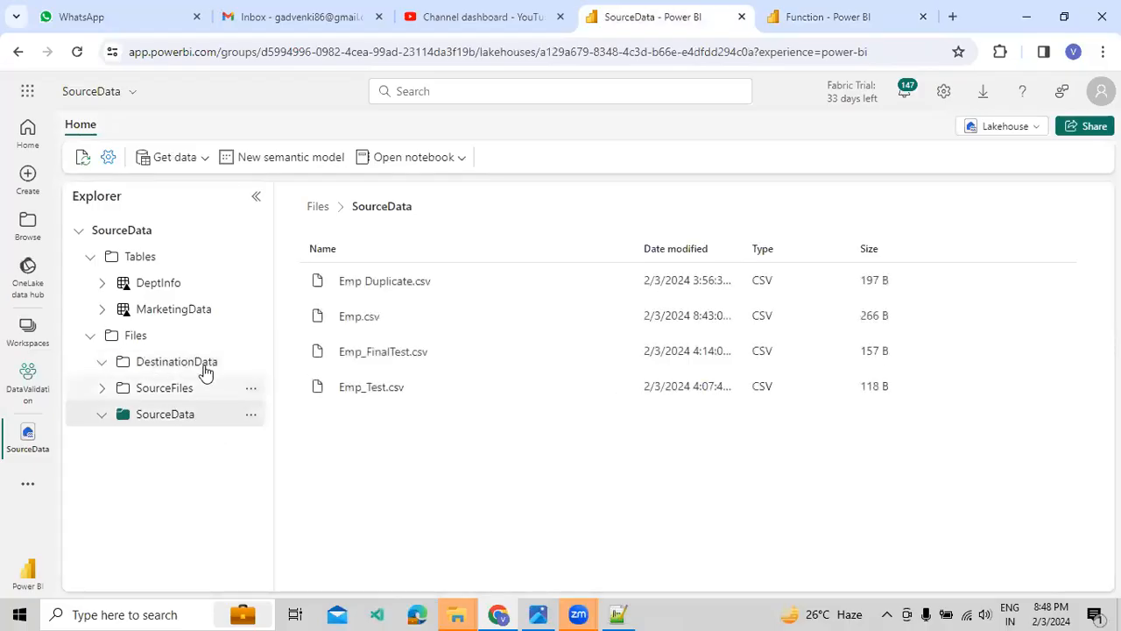
pyautogui.click(205, 364)
pyautogui.click(251, 361)
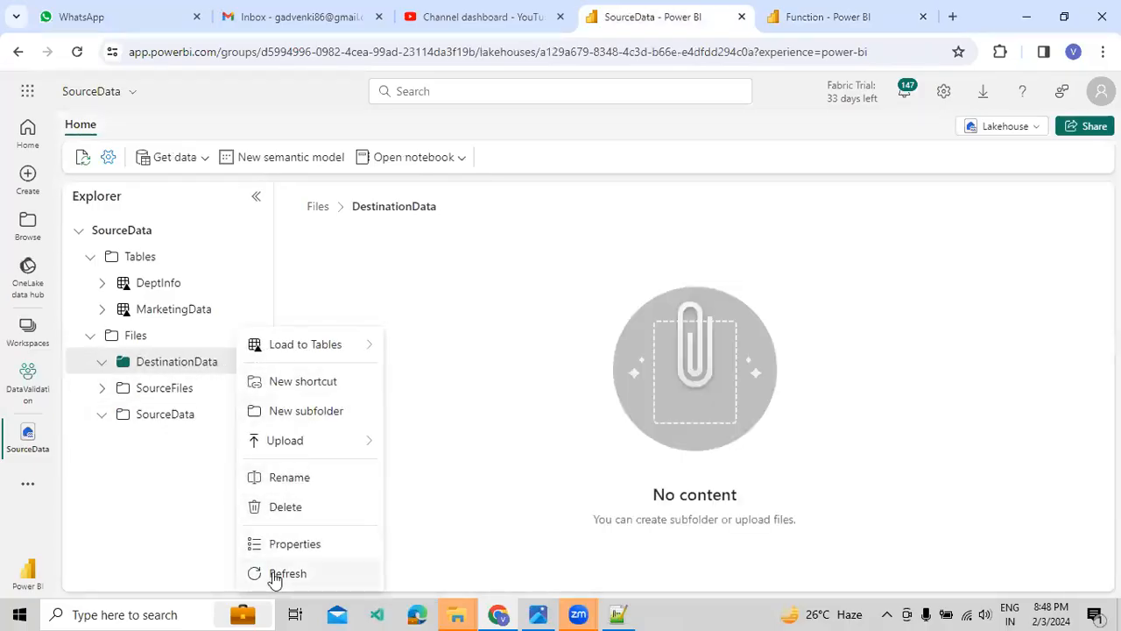
pyautogui.click(275, 577)
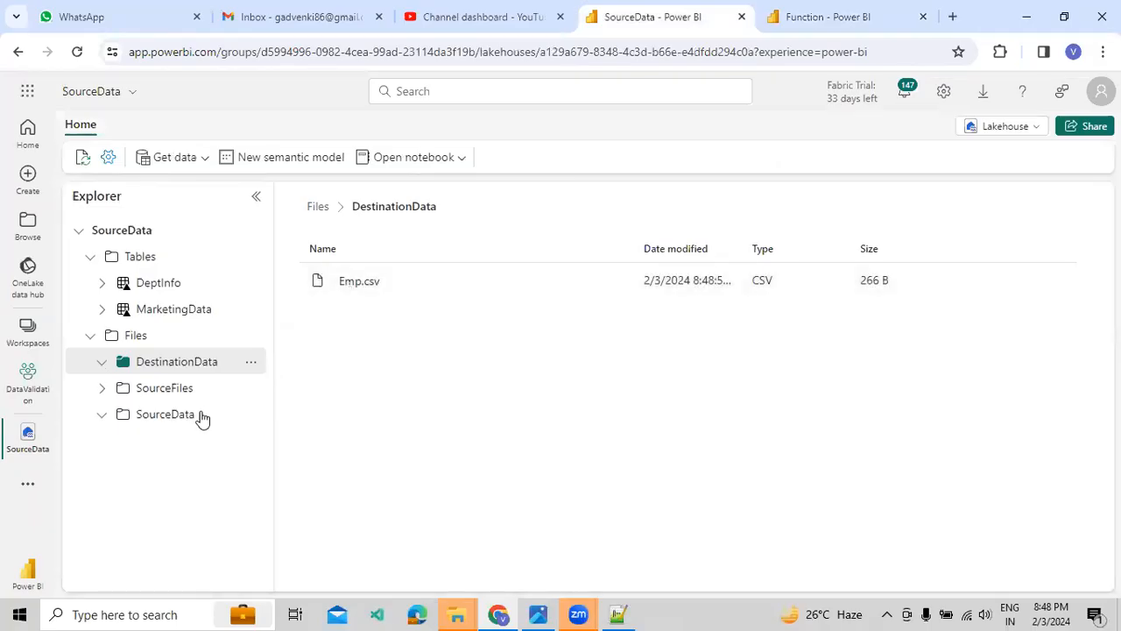
# Widen the Date modified column in the SourceData folder and compare its file timestamps with the refreshed DestinationData folder.
pyautogui.click(173, 417)
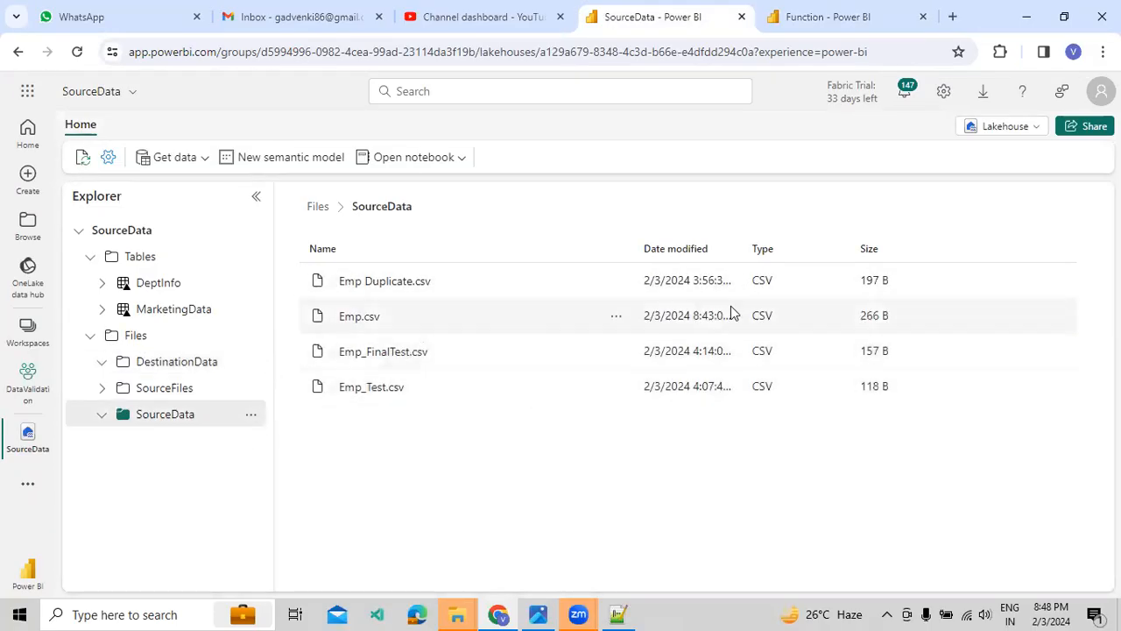
pyautogui.moveTo(747, 248); pyautogui.dragTo(836, 248)
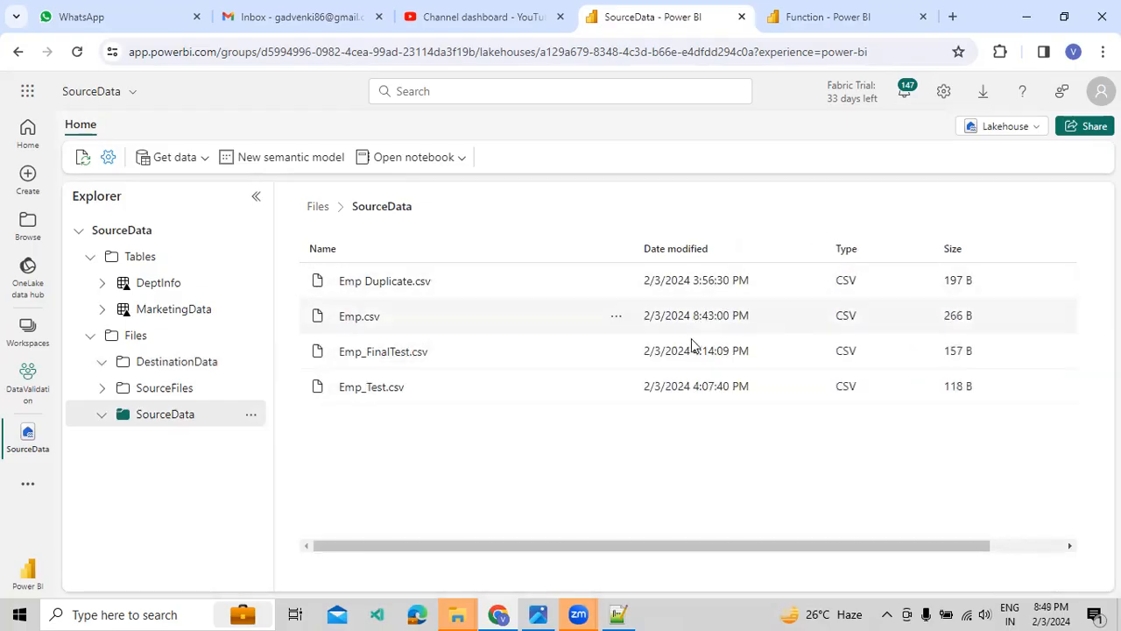
pyautogui.click(203, 367)
pyautogui.click(252, 363)
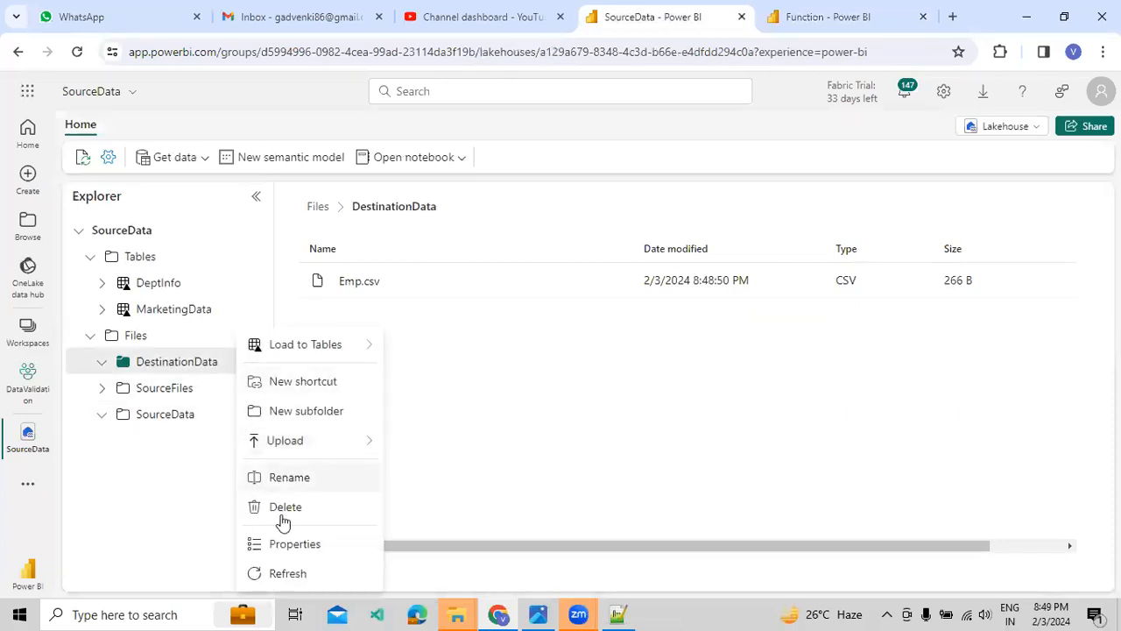
pyautogui.click(288, 572)
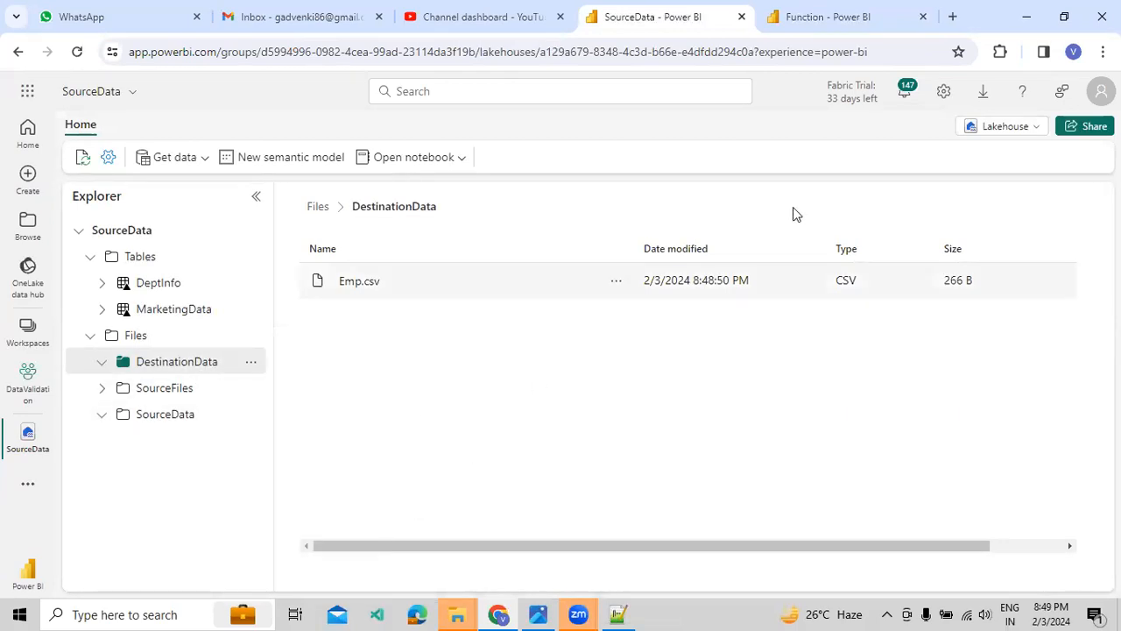
# Go back to the Function pipeline, review the status of all activity runs, and resize the output area to show the canvas.
pyautogui.click(828, 17)
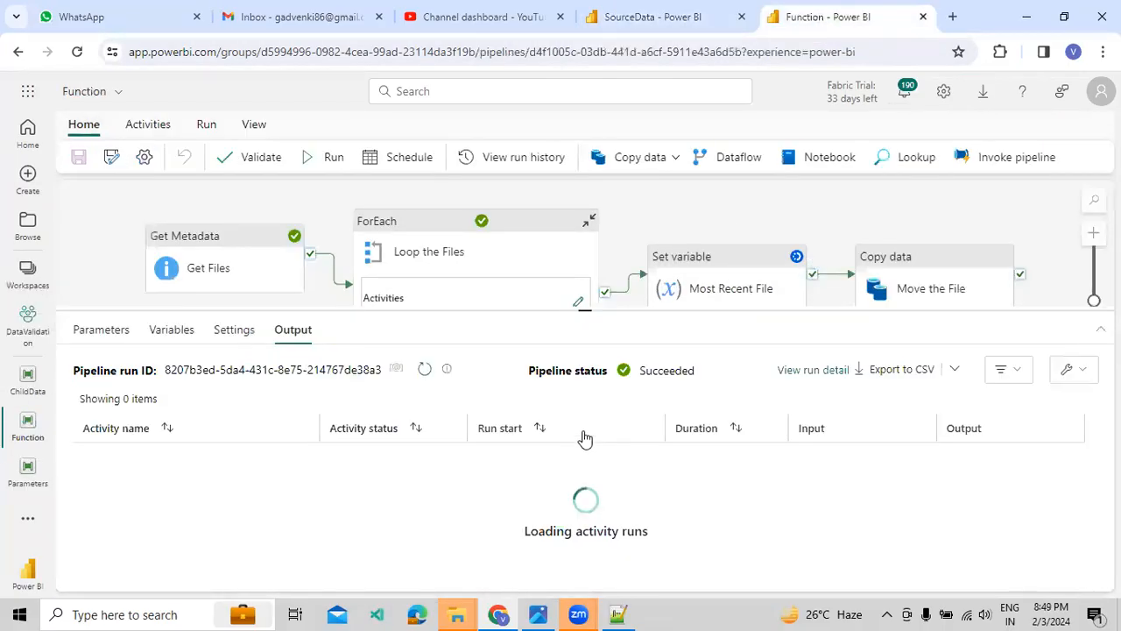
pyautogui.moveTo(591, 308); pyautogui.dragTo(585, 253)
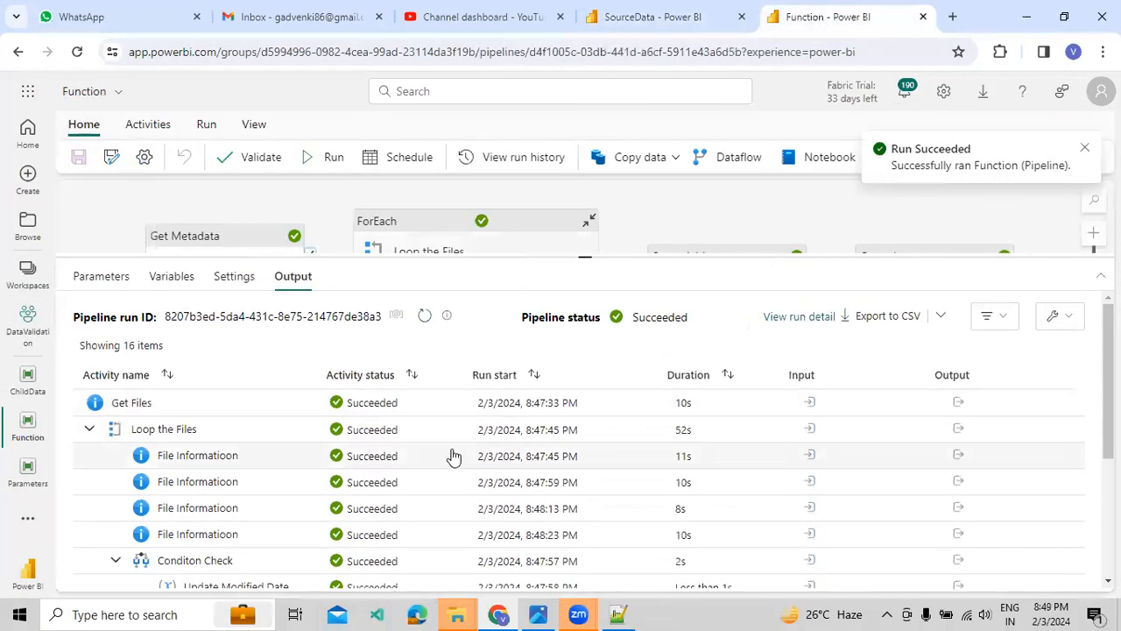
pyautogui.scroll(-3, 453, 456)
pyautogui.scroll(5, 452, 468)
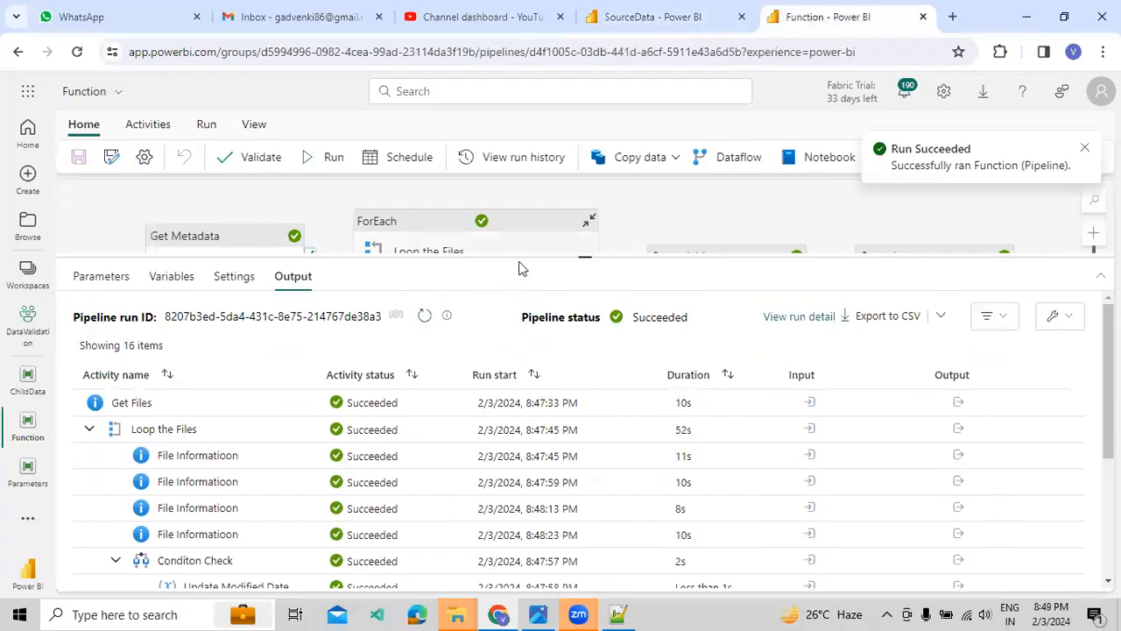
pyautogui.moveTo(528, 255); pyautogui.dragTo(545, 372)
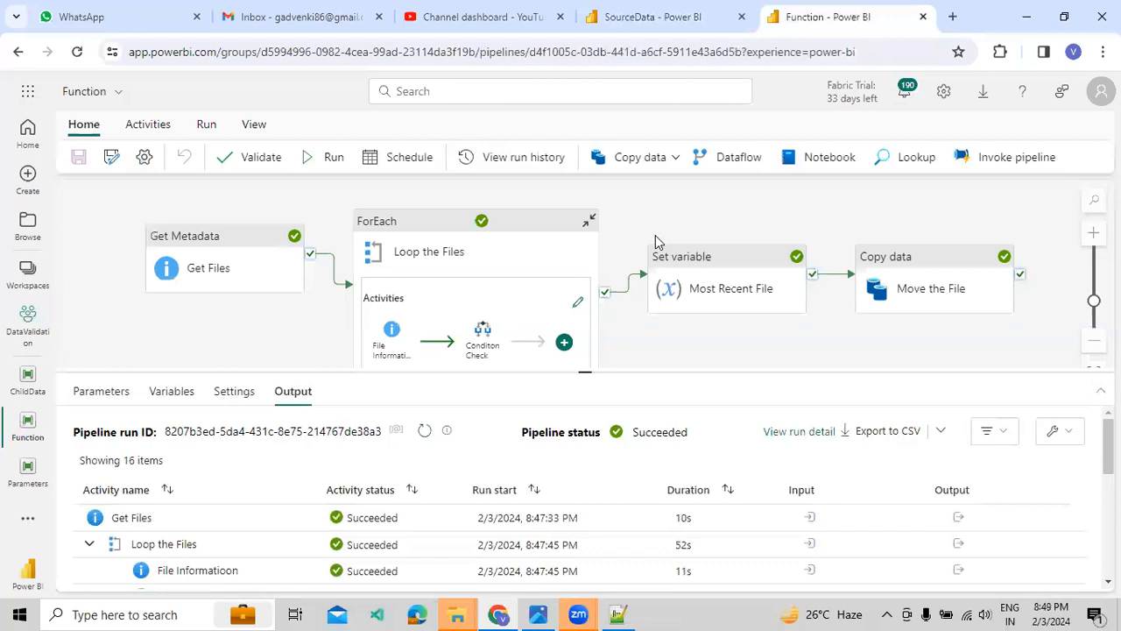
# Recheck the variable set by Most Recent File and the destination settings of Move the File, without editing them.
pyautogui.click(662, 285)
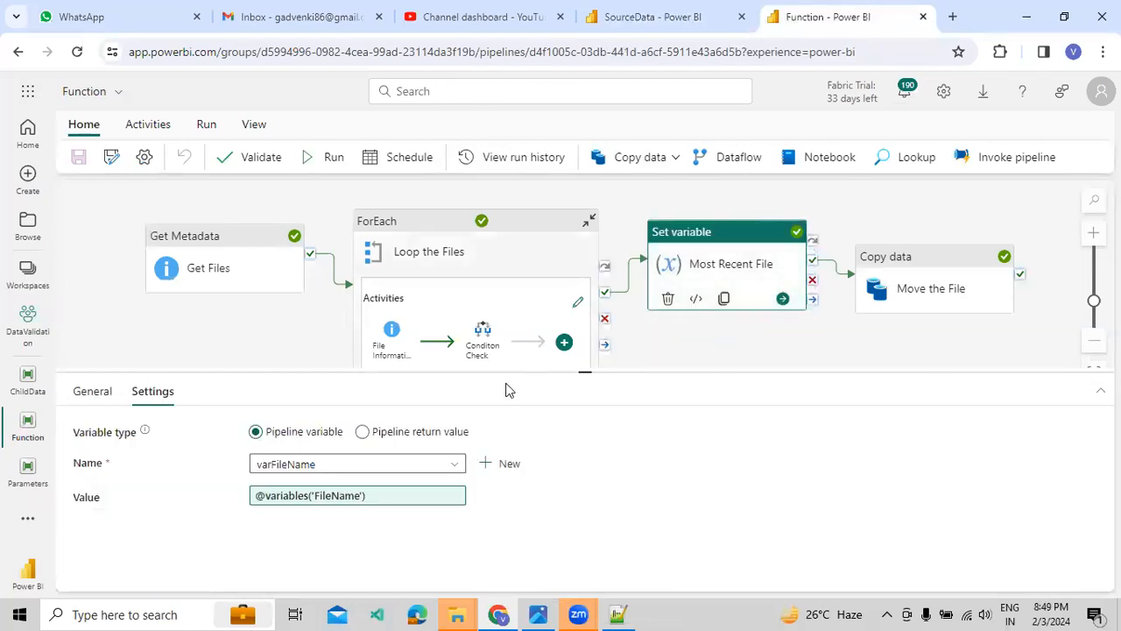
pyautogui.click(865, 273)
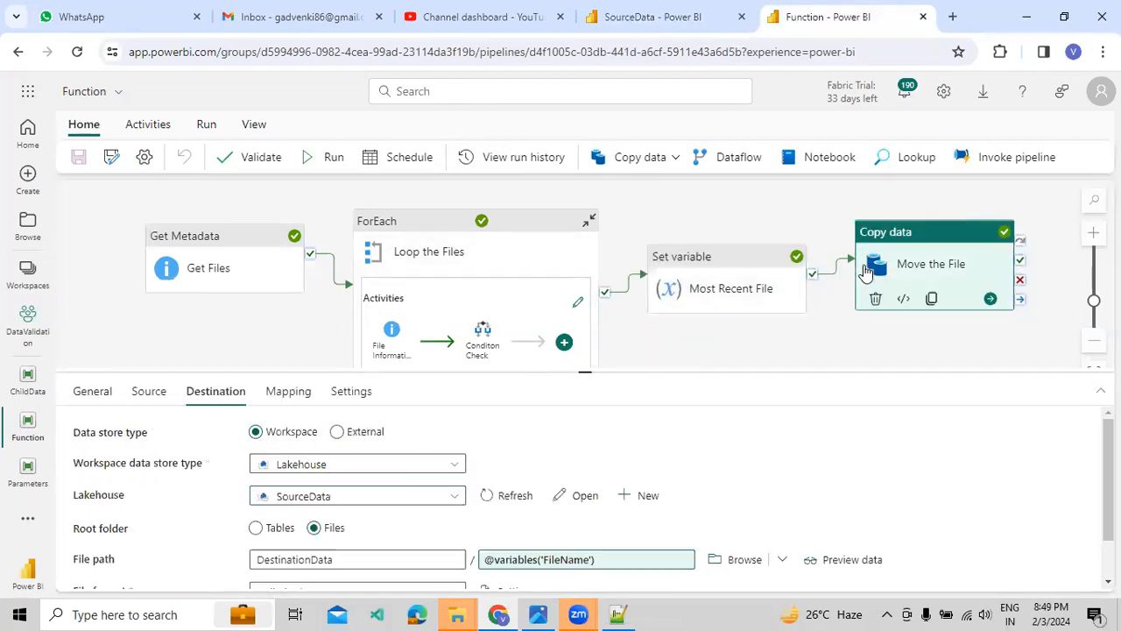
pyautogui.click(773, 233)
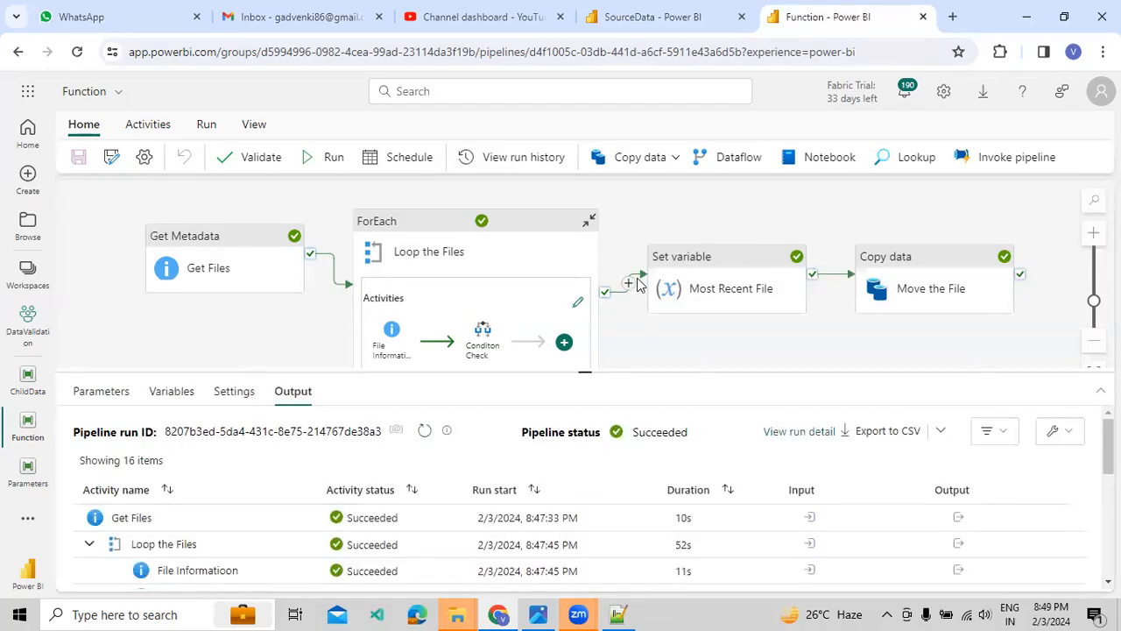
# Switch to the image viewer showing CourseData.PNG.
pyautogui.click(539, 613)
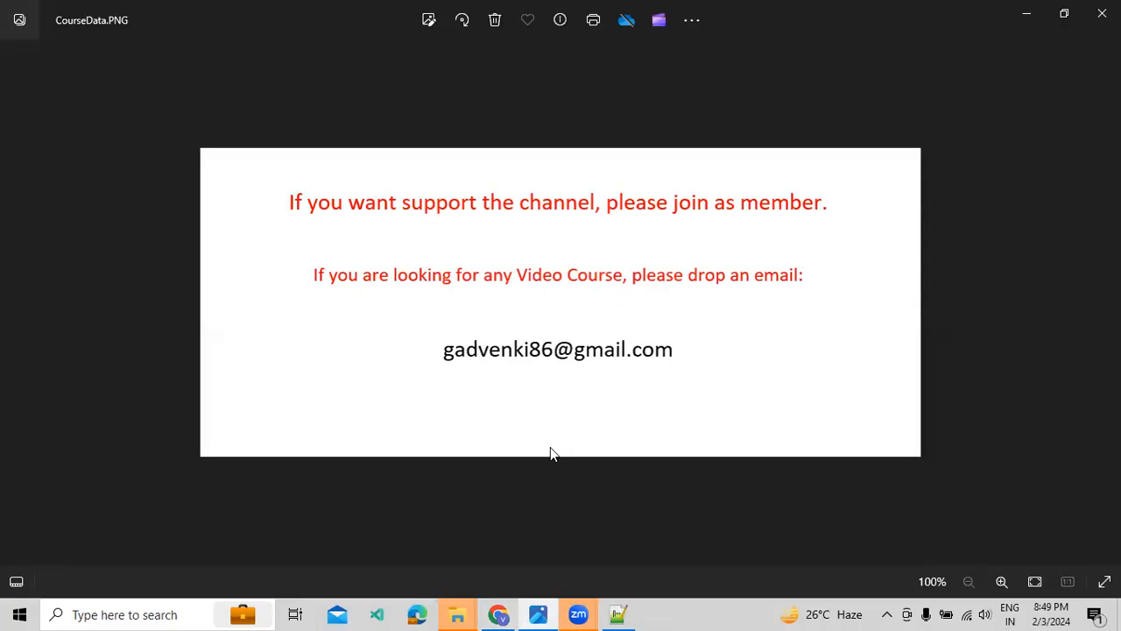